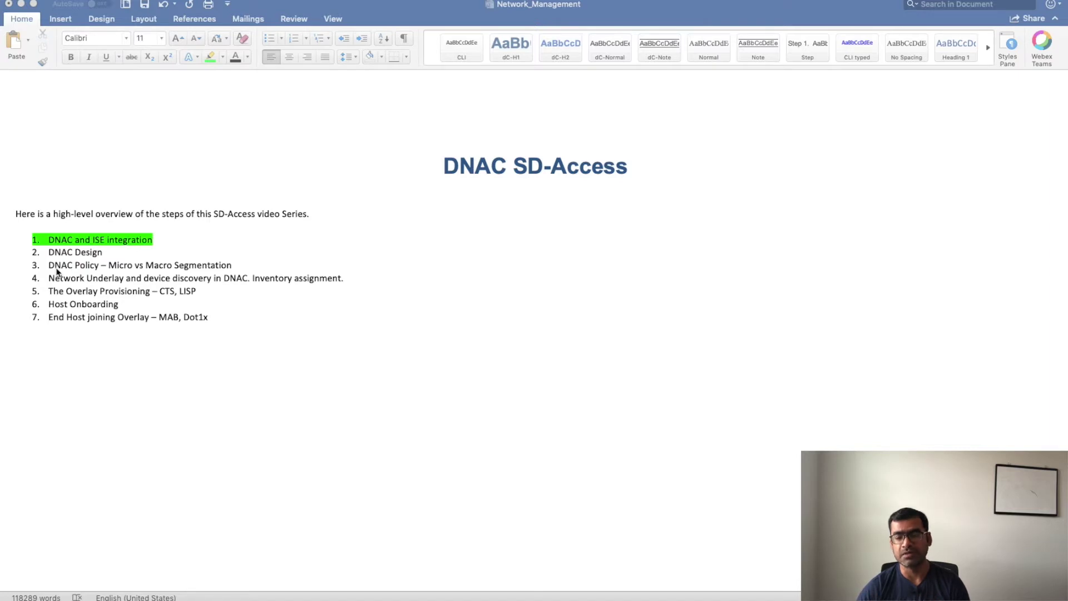
Highlight the DNAC Design and DNAC Policy items in the SD-Access overview document.
click(178, 246)
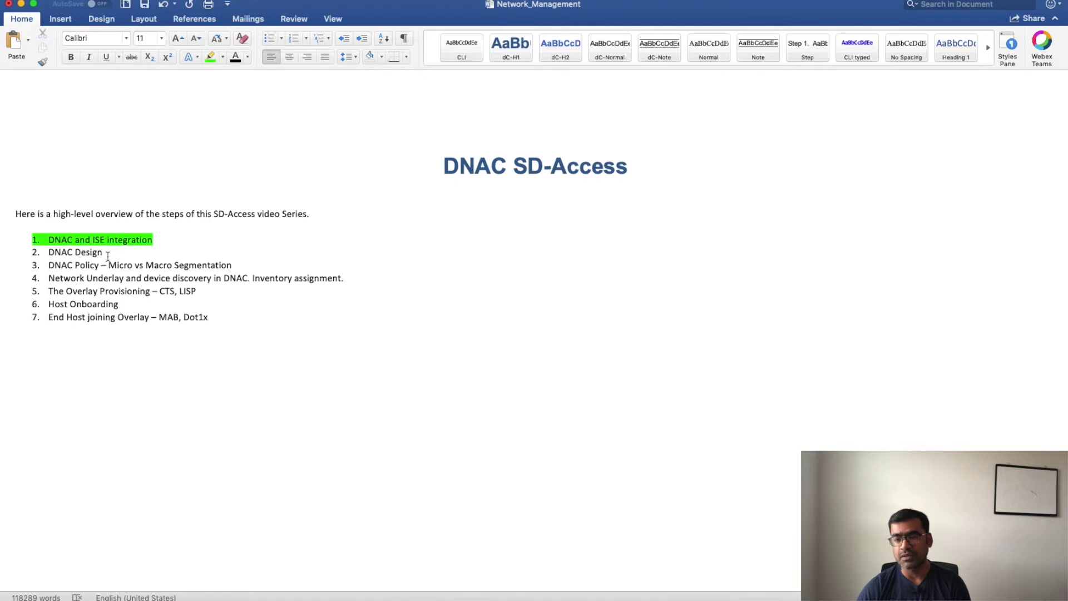
drag(107, 253, 48, 254)
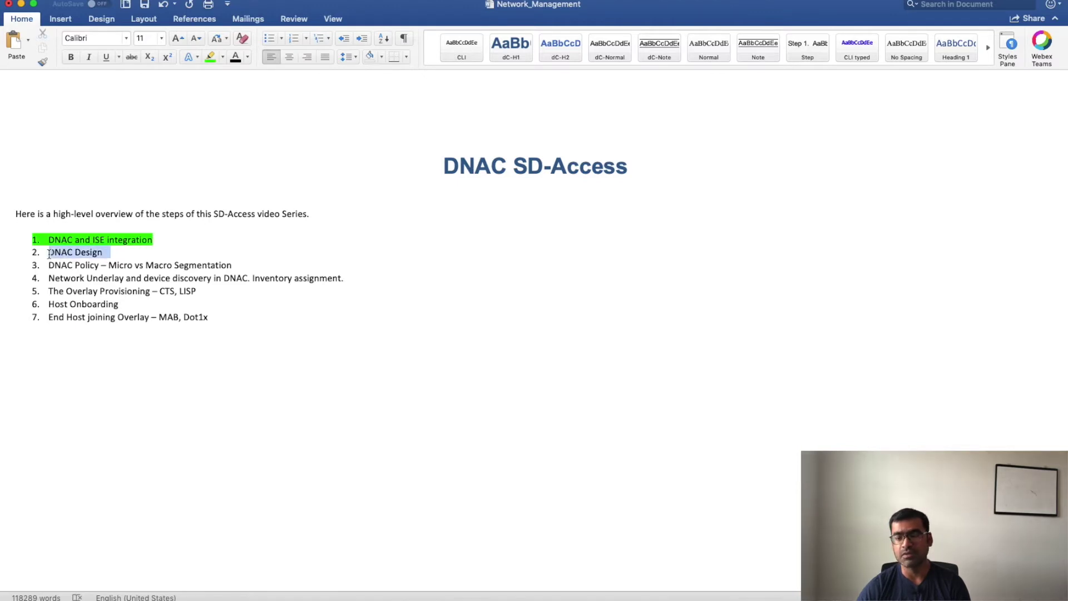
drag(233, 265, 65, 232)
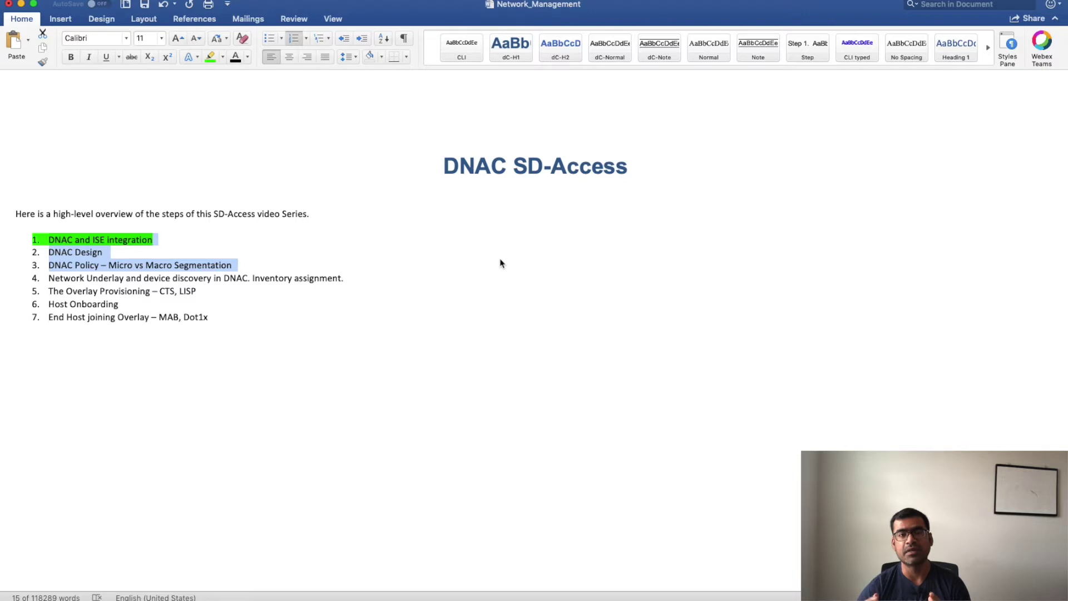
Scroll down to the SD-Access part 2 section, highlight the Network Hierarchy topic, and bring up the User Guide.
click(492, 287)
scroll(492, 286, down, 10)
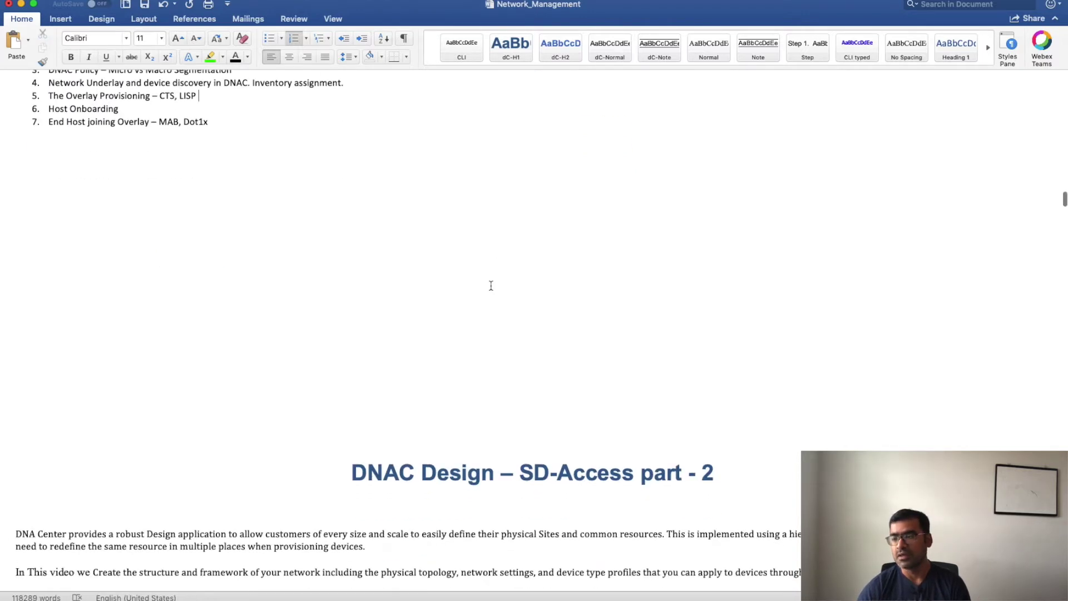
scroll(492, 286, down, 3)
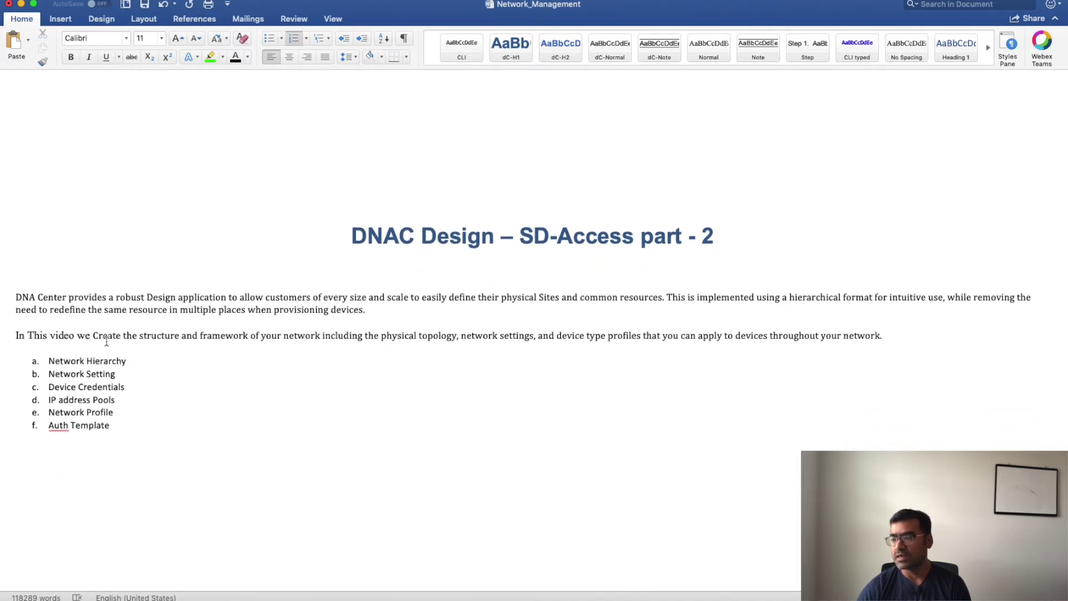
scroll(254, 355, down, 1)
scroll(253, 355, down, 3)
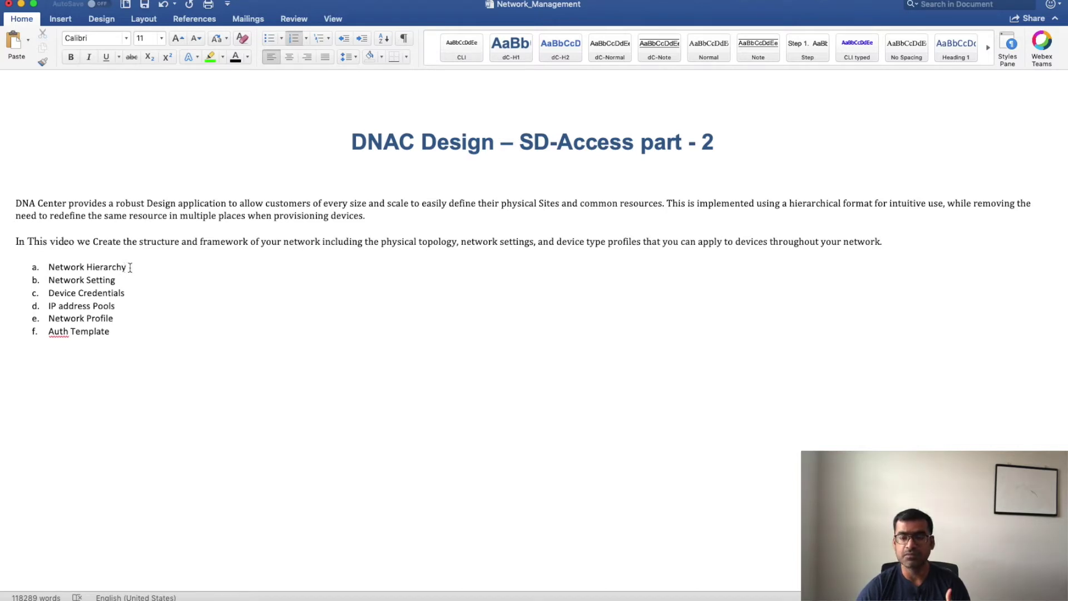
drag(130, 267, 59, 268)
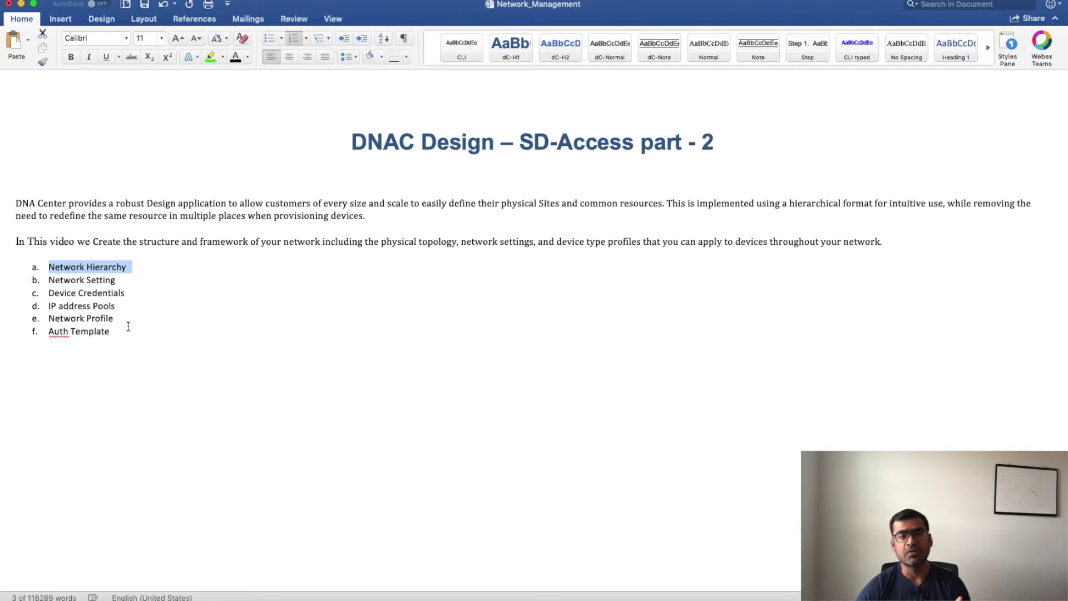
click(135, 267)
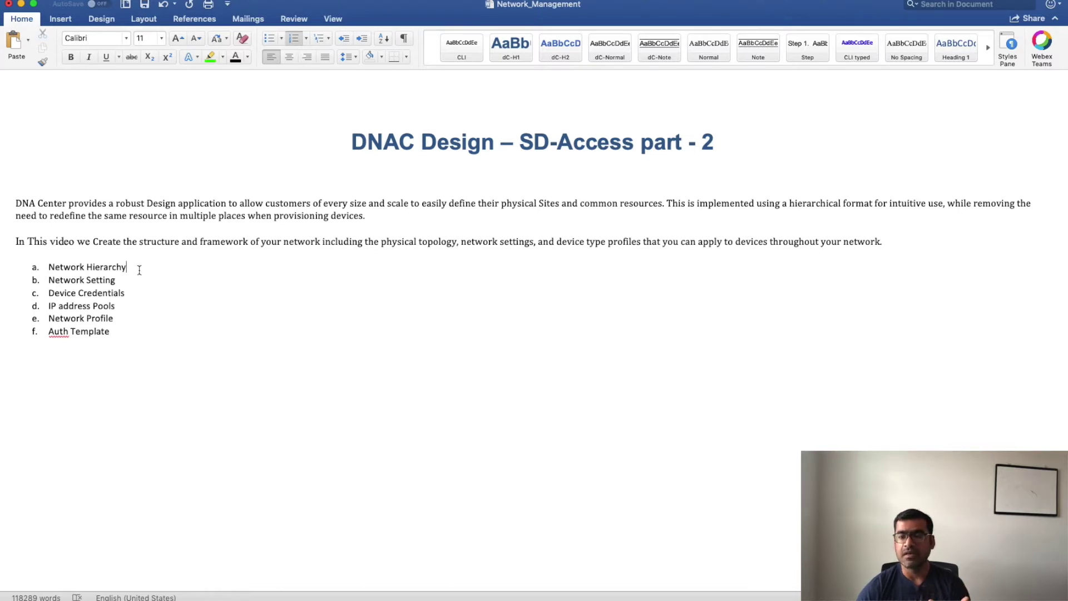
drag(139, 268, 66, 268)
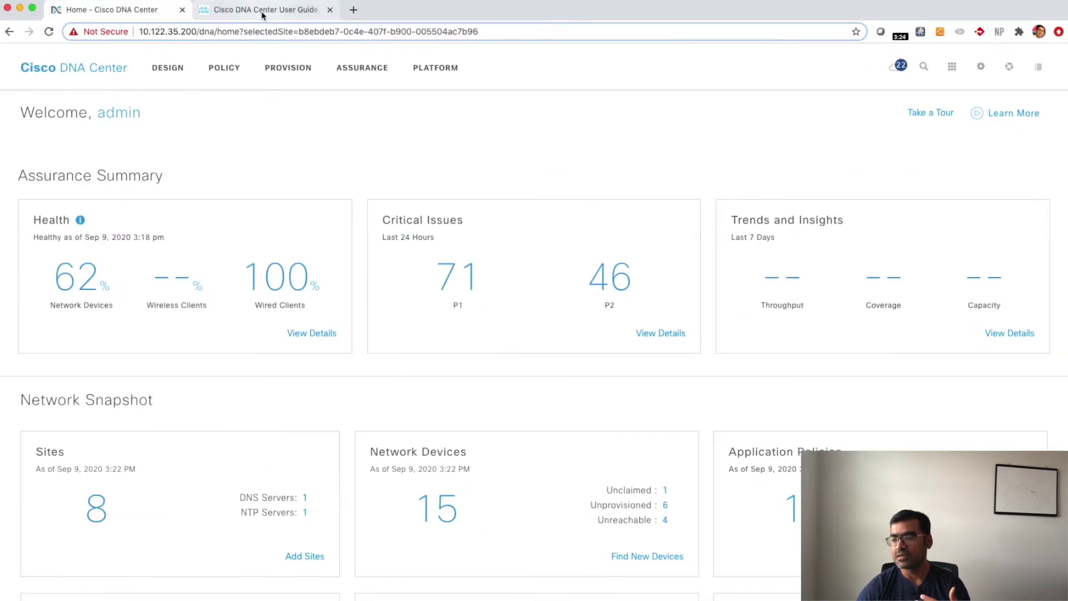
click(264, 14)
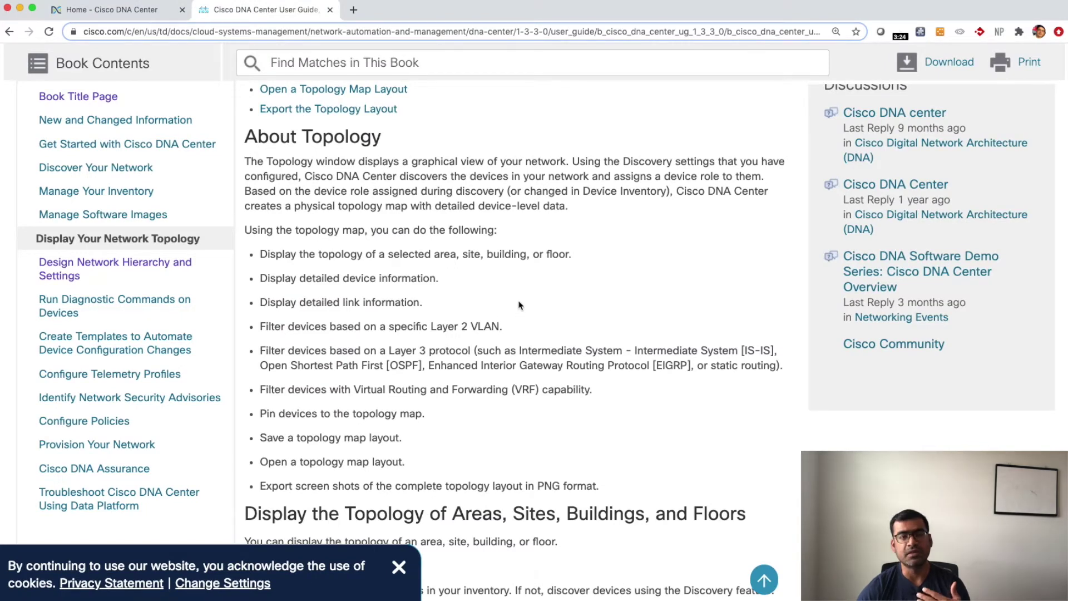
Highlight Release 1.3.3.0 in the User Guide, read the topology steps, and return to the home dashboard.
scroll(519, 305, up, 10)
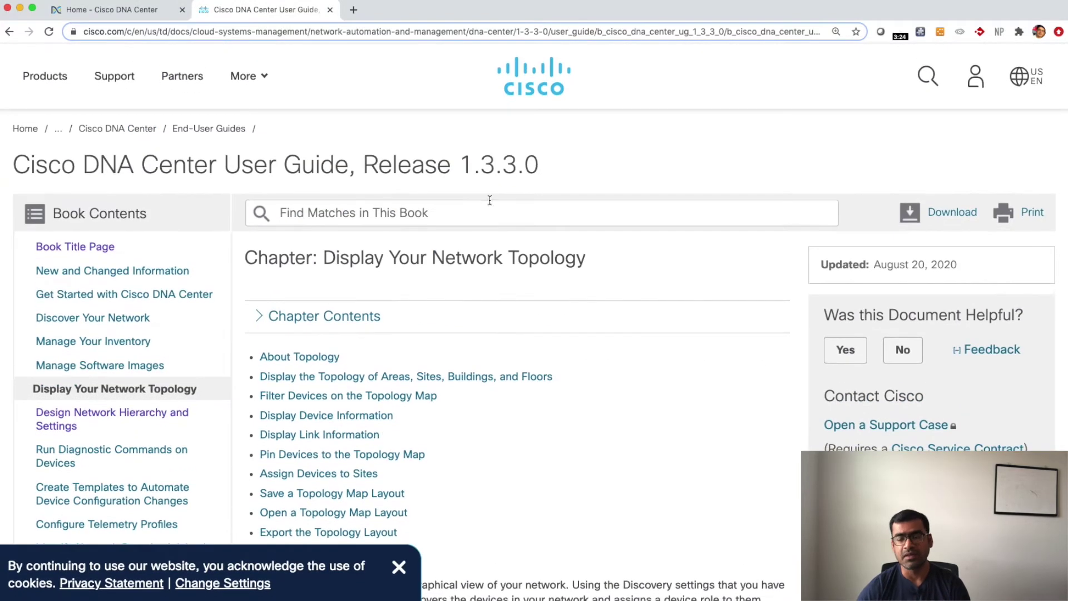
drag(550, 171, 452, 167)
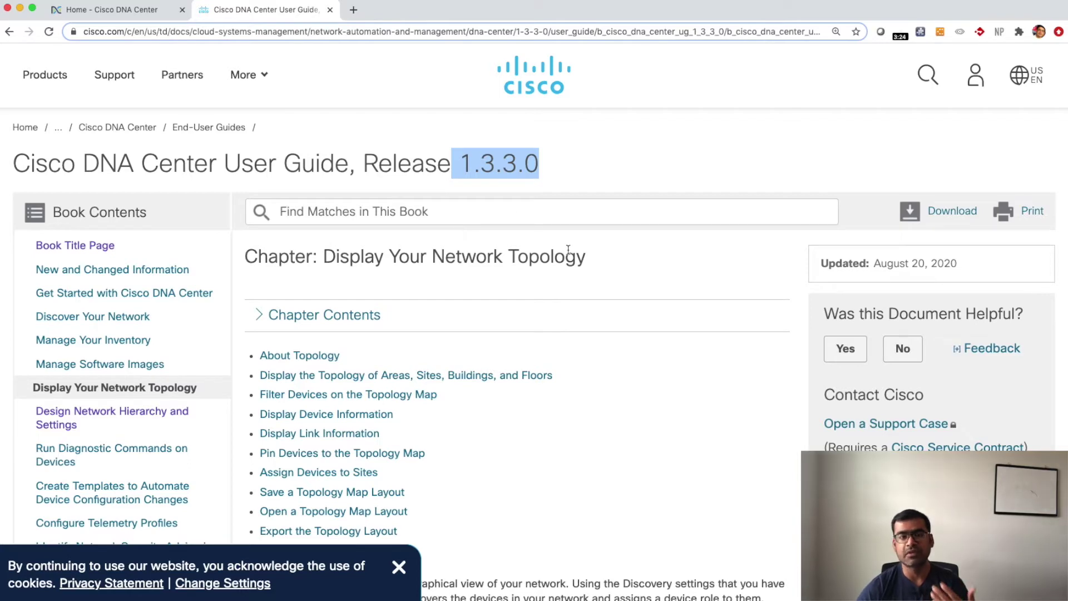
scroll(565, 247, down, 5)
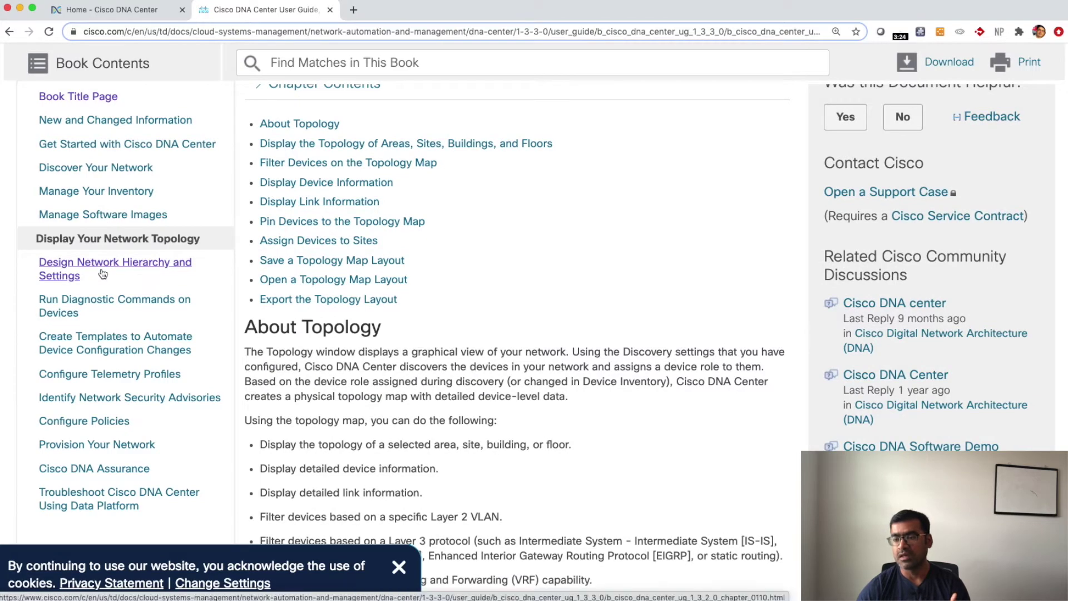
scroll(532, 321, down, 20)
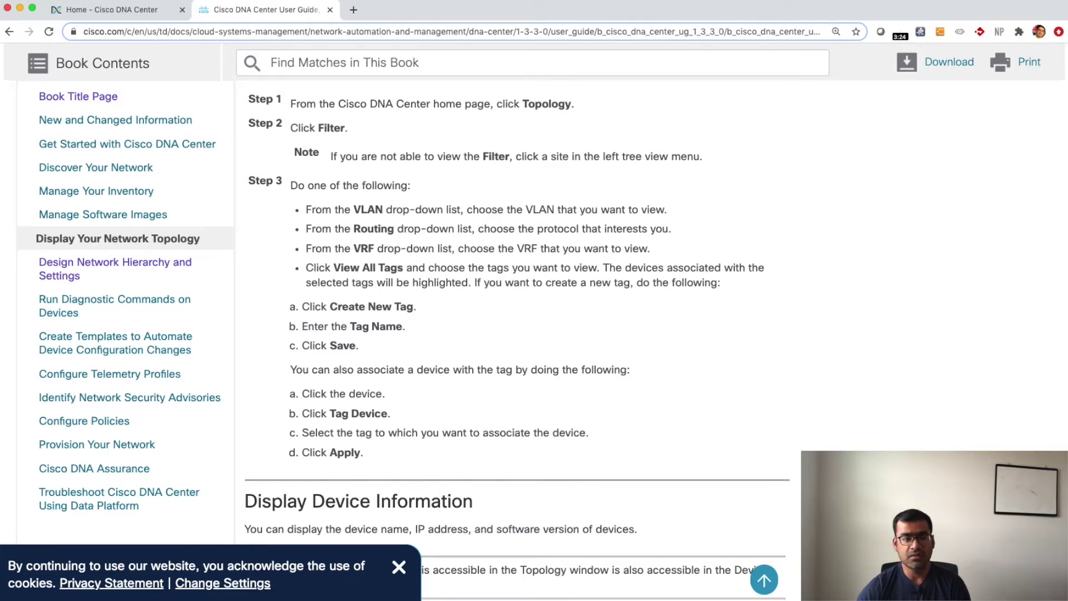
click(128, 12)
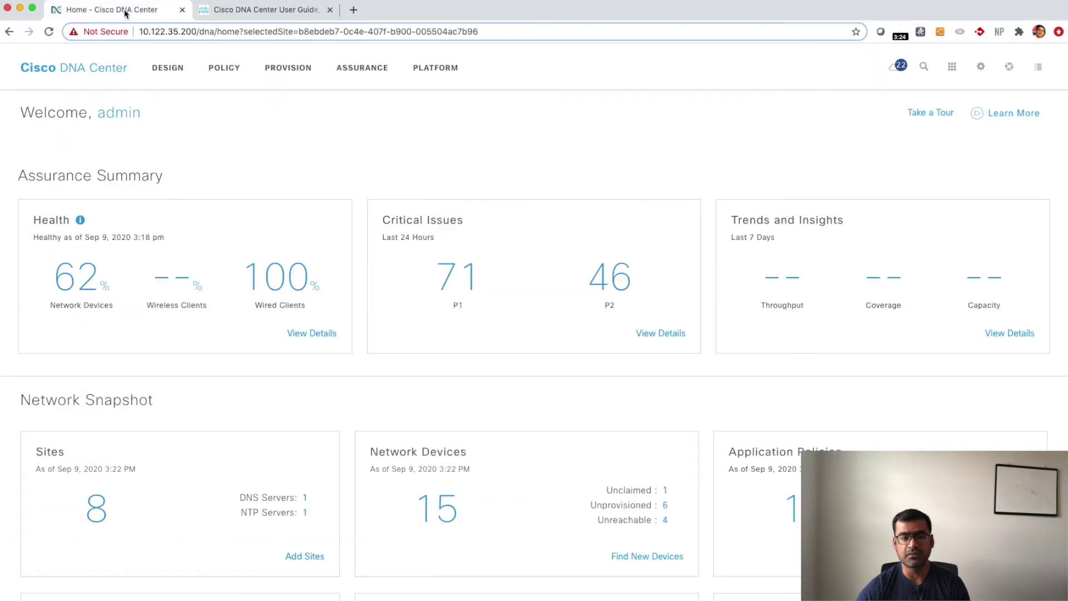
Open System Settings and review the ISE server details under Externally Connected Systems.
click(981, 67)
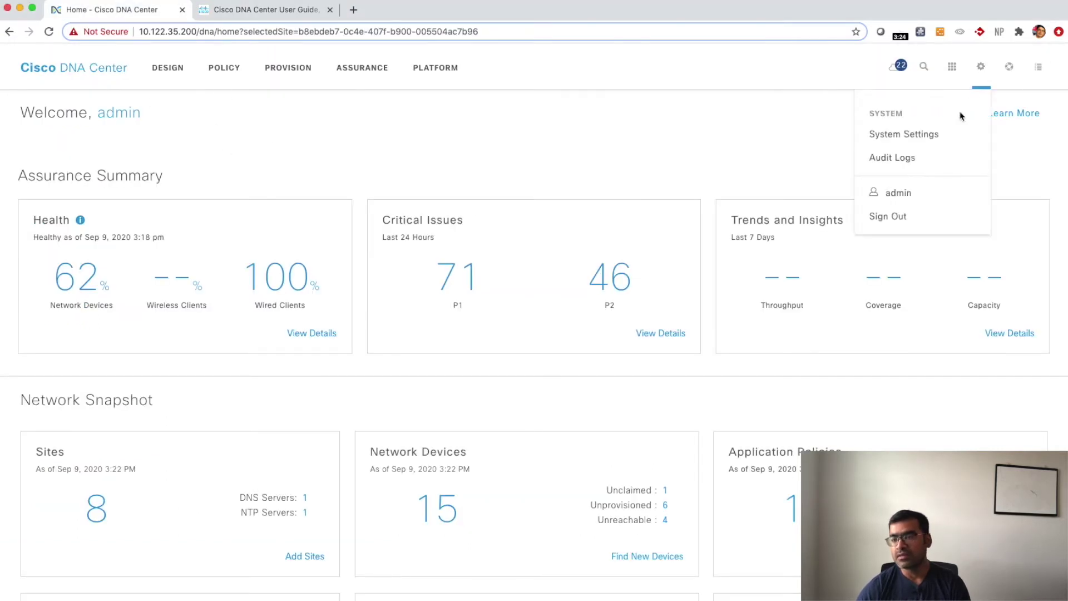
click(935, 134)
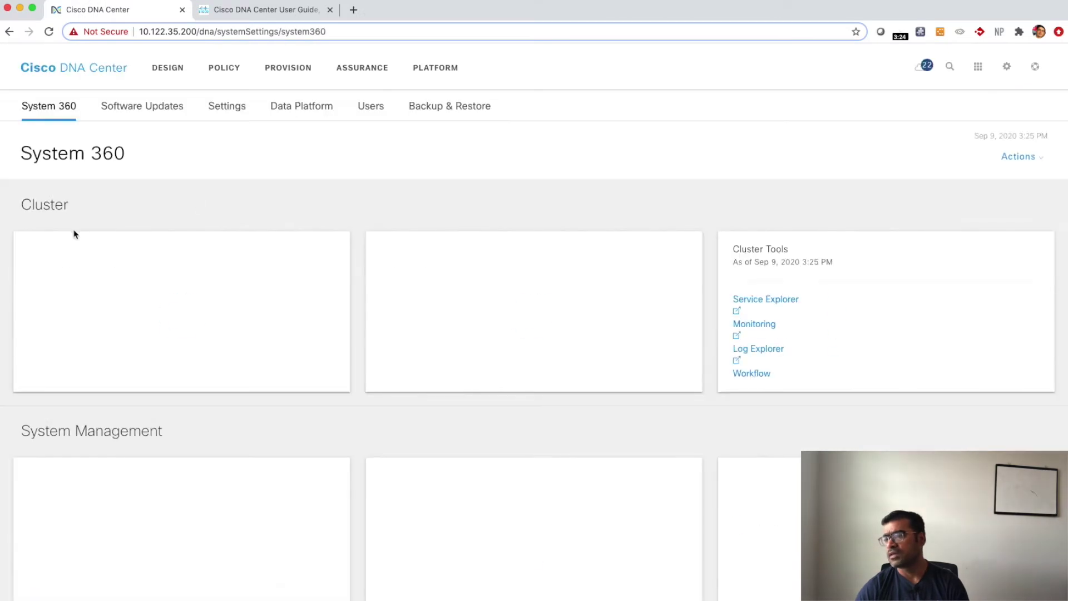
scroll(229, 298, down, 5)
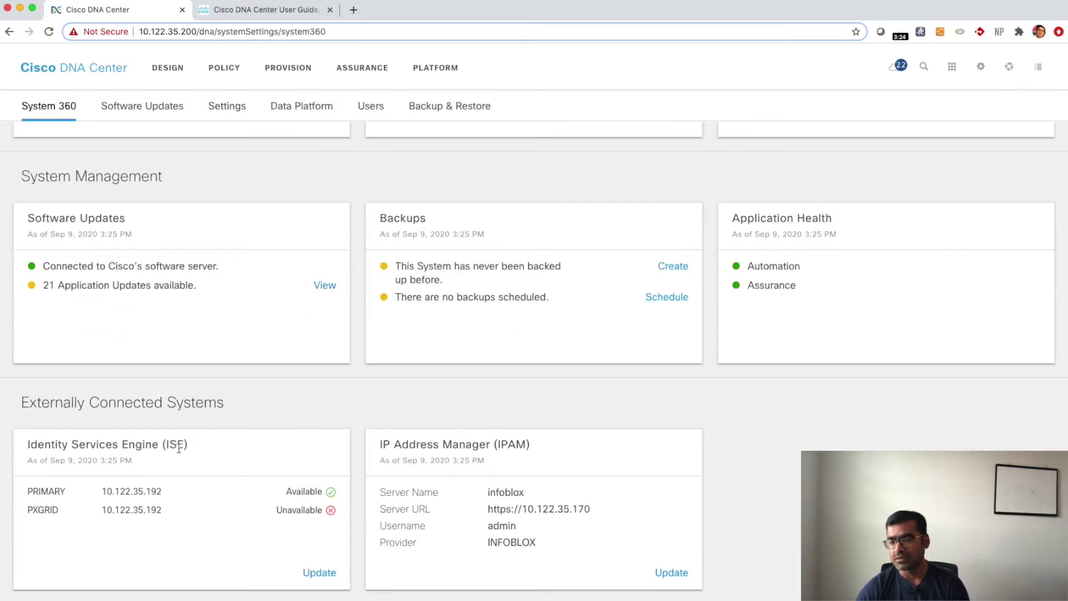
drag(40, 491, 362, 489)
click(158, 530)
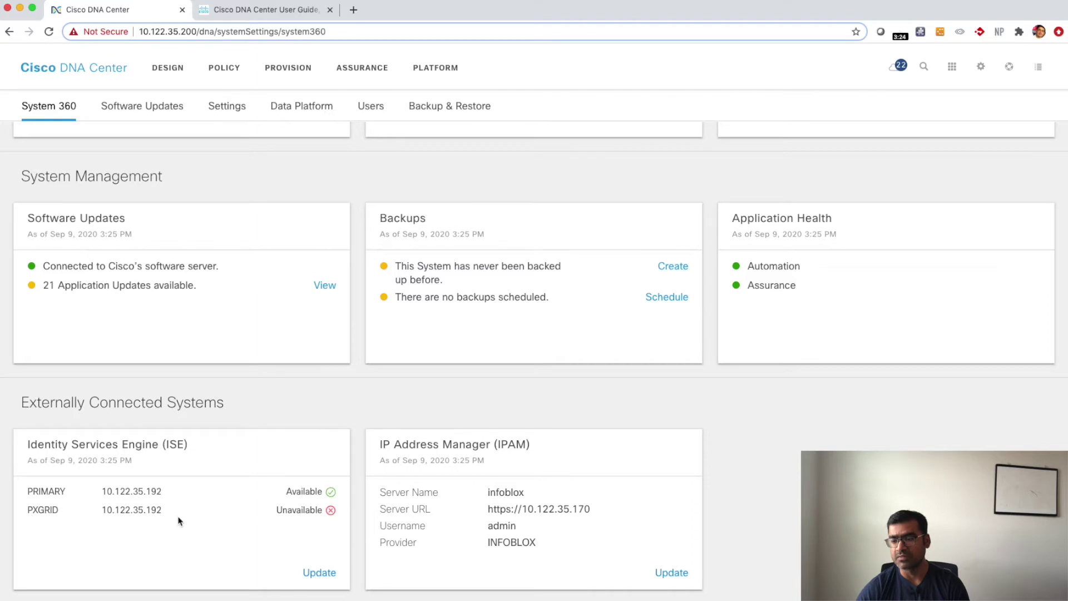
scroll(178, 520, up, 5)
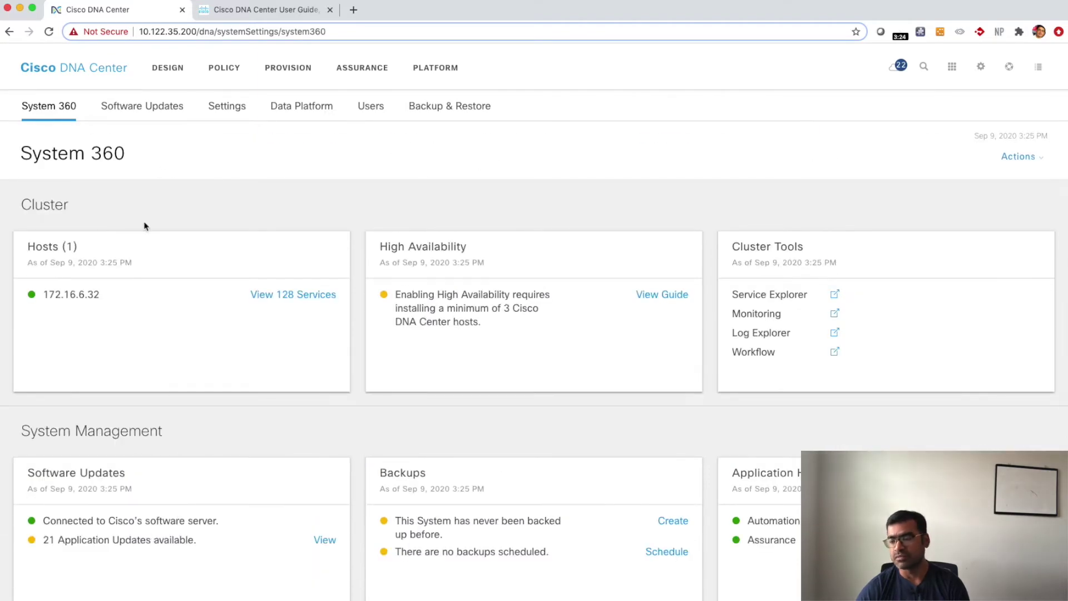
Switch to the Design Network Hierarchy showing RTP sites under Global > USA.
click(168, 71)
mouse_move(173, 106)
mouse_move(149, 210)
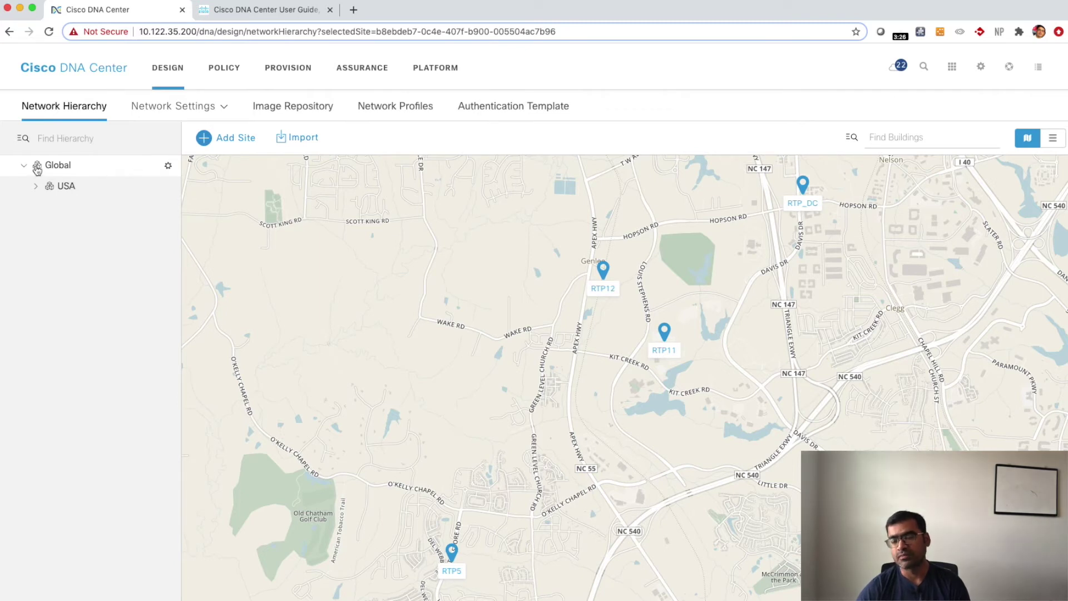
Start adding an area named 'EMER' under Global, then cancel it.
click(168, 170)
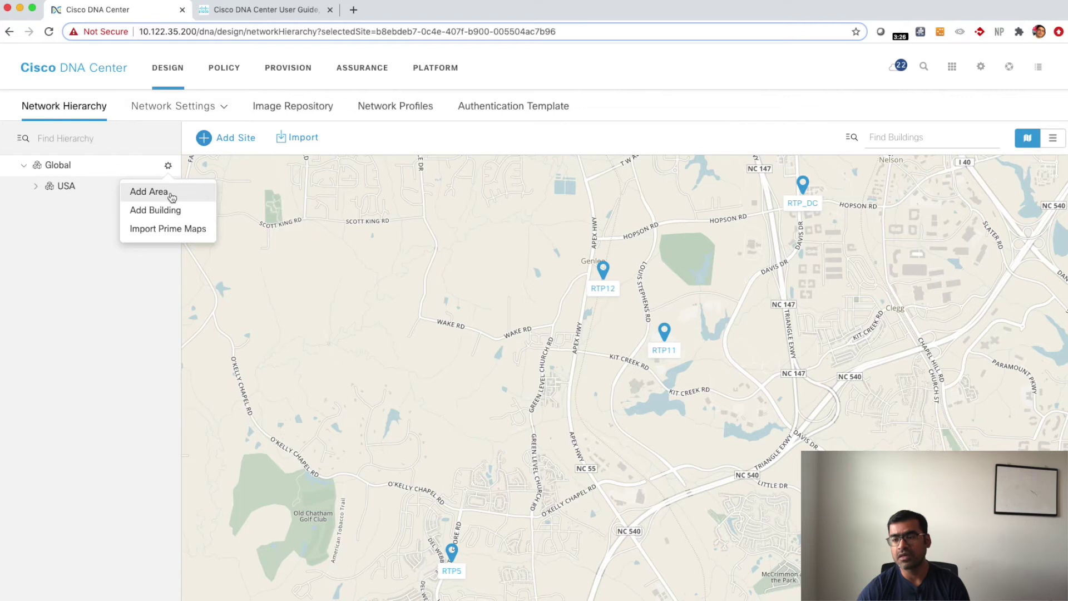
click(172, 198)
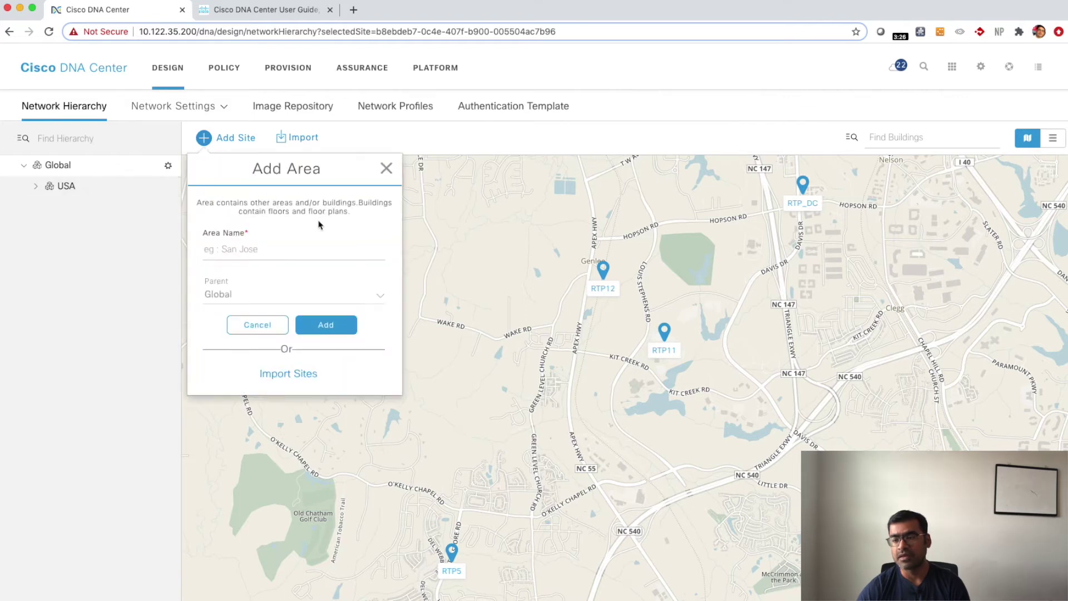
click(265, 249)
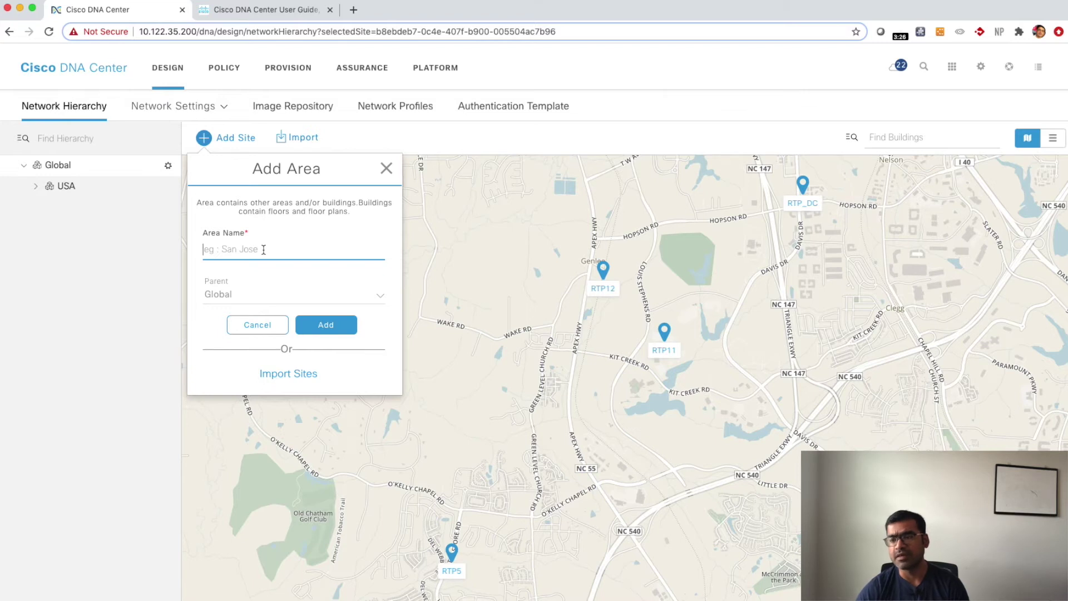
text(EMER)
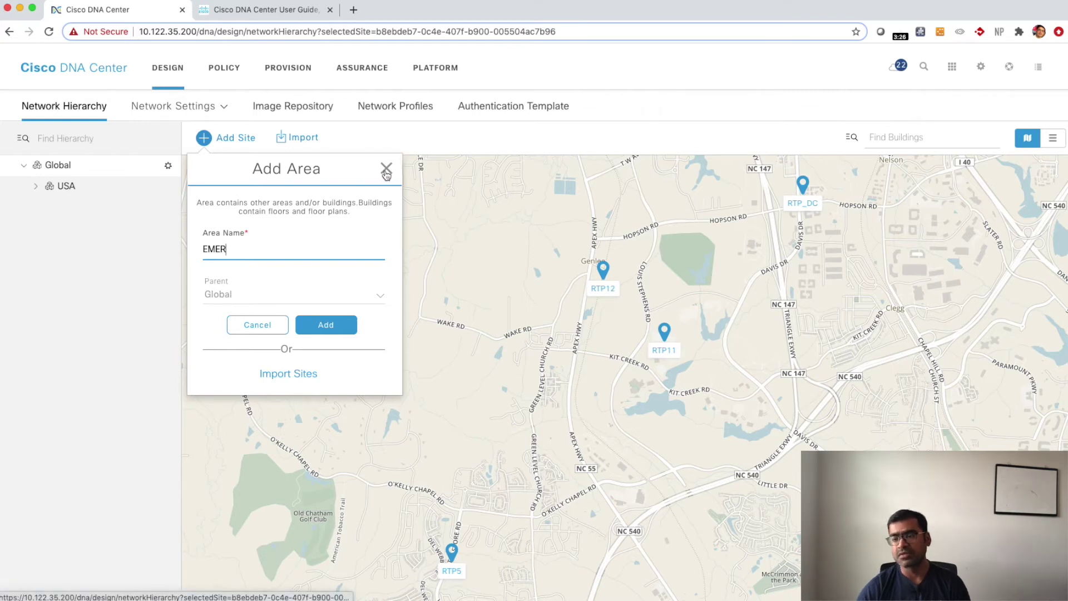
click(271, 328)
Expand USA > RTP > RTP11 and open the edit form for floor RTP11-4.
click(36, 187)
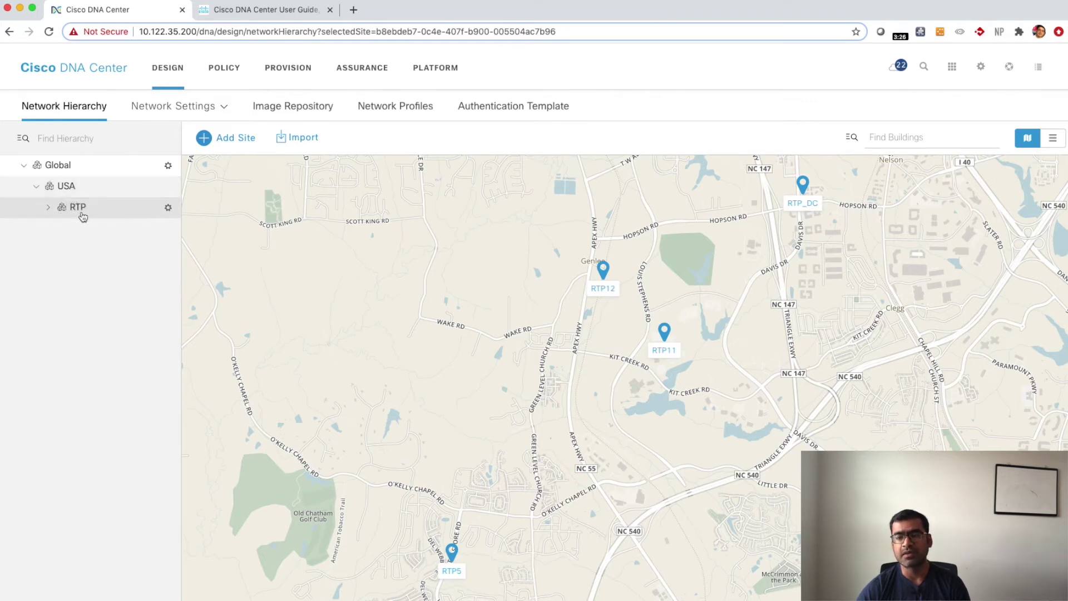
click(48, 209)
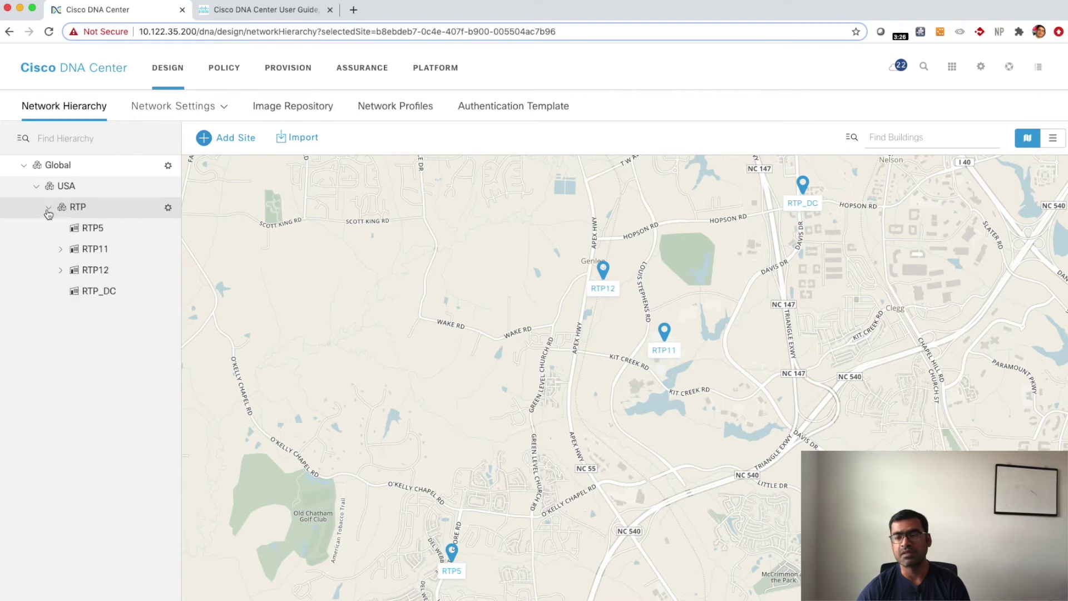
click(167, 210)
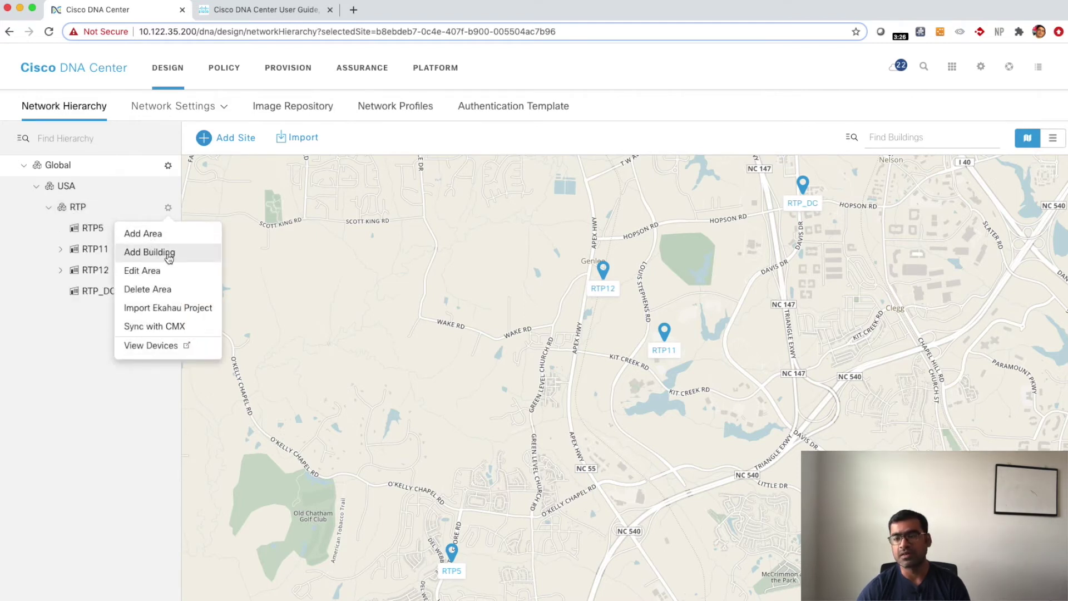
click(33, 389)
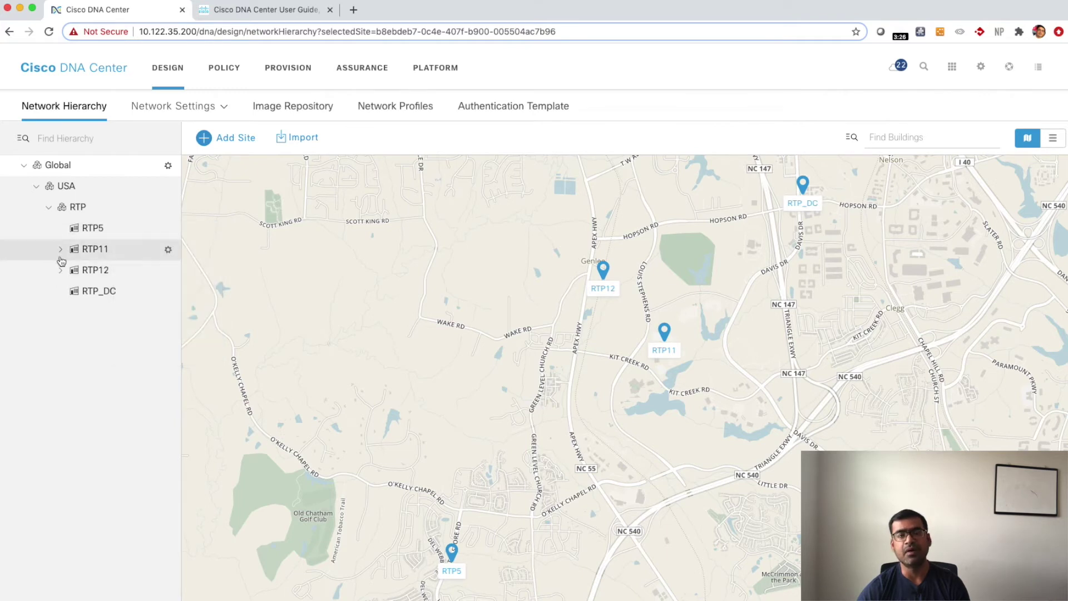
click(168, 249)
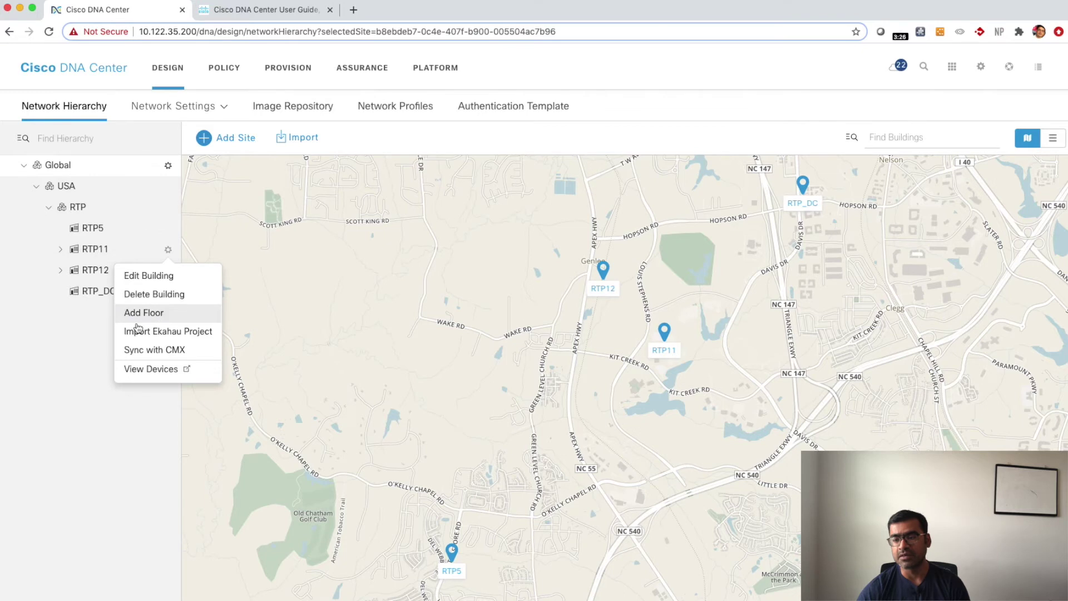
click(47, 289)
click(60, 250)
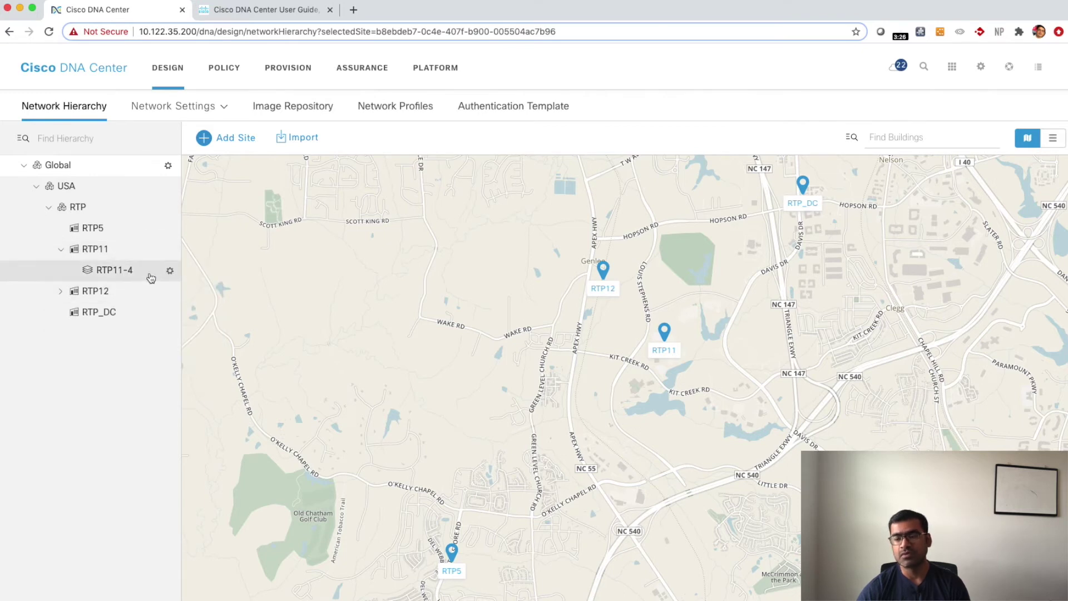
click(170, 271)
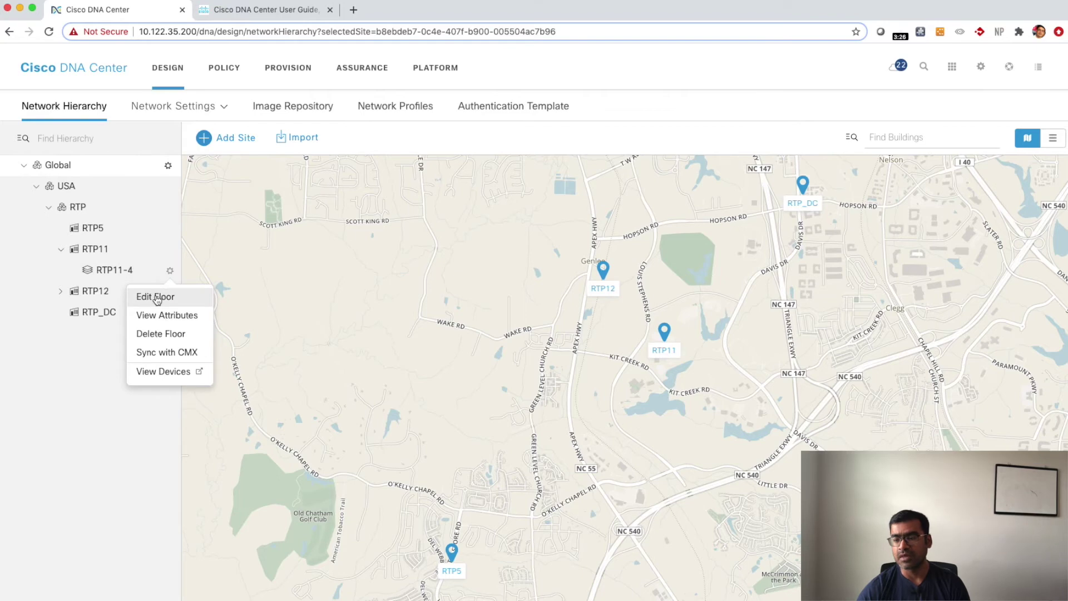
click(156, 299)
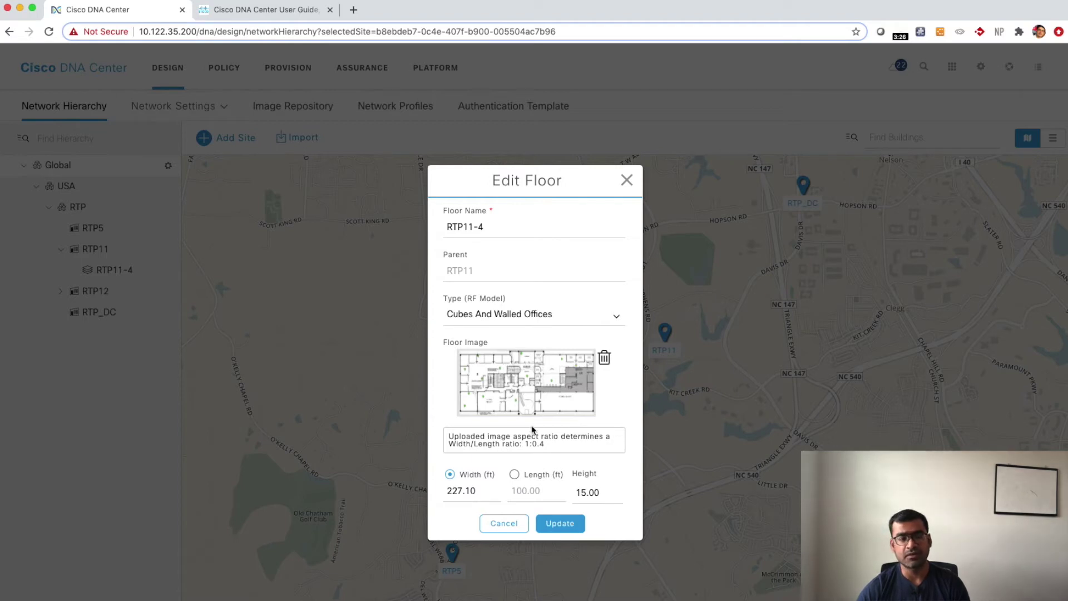
click(616, 317)
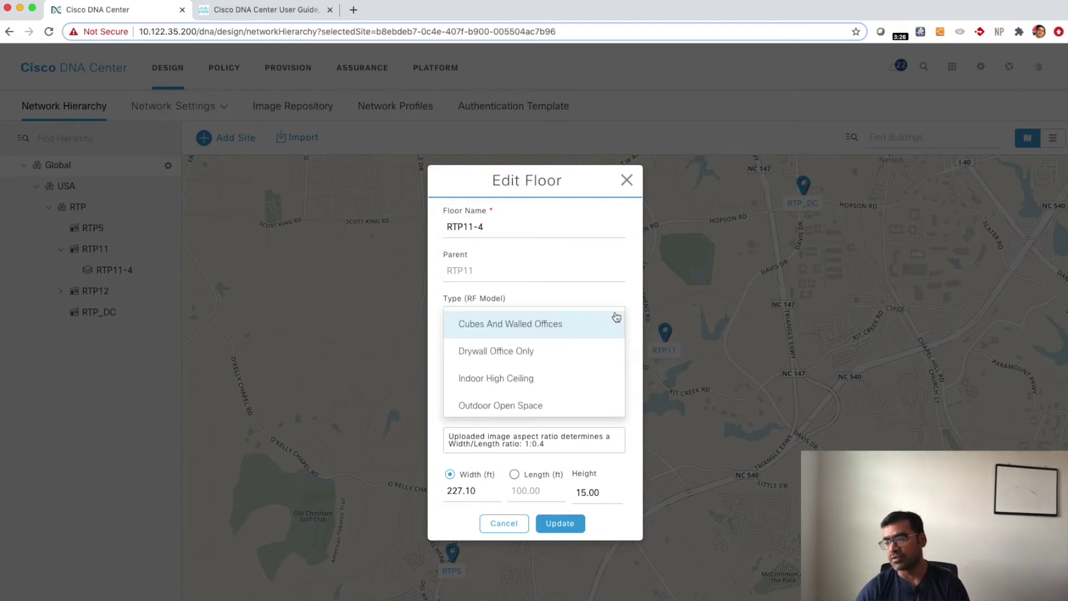
click(700, 292)
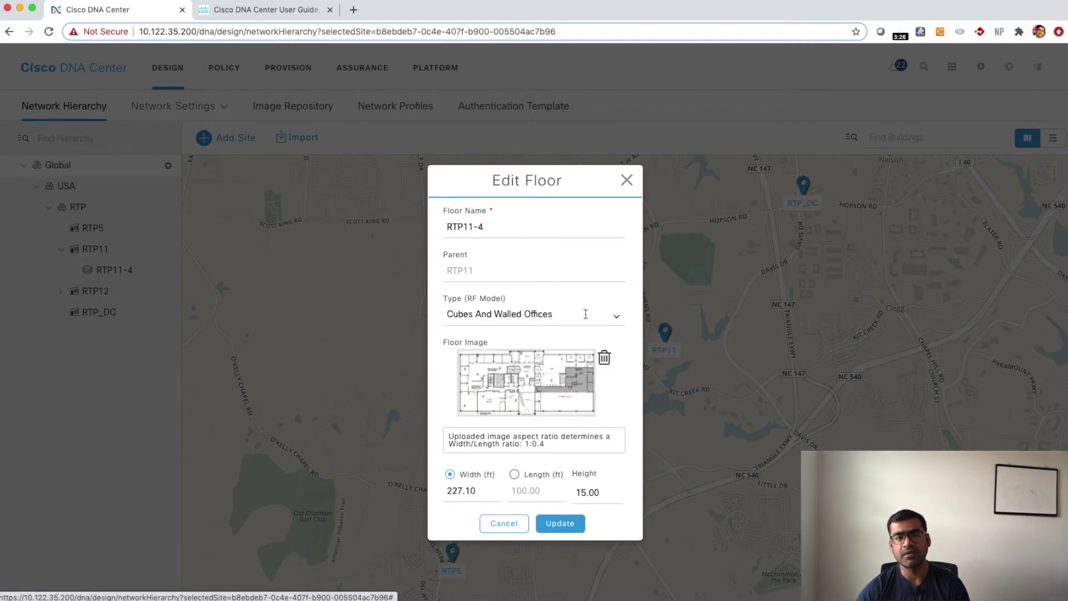
click(626, 180)
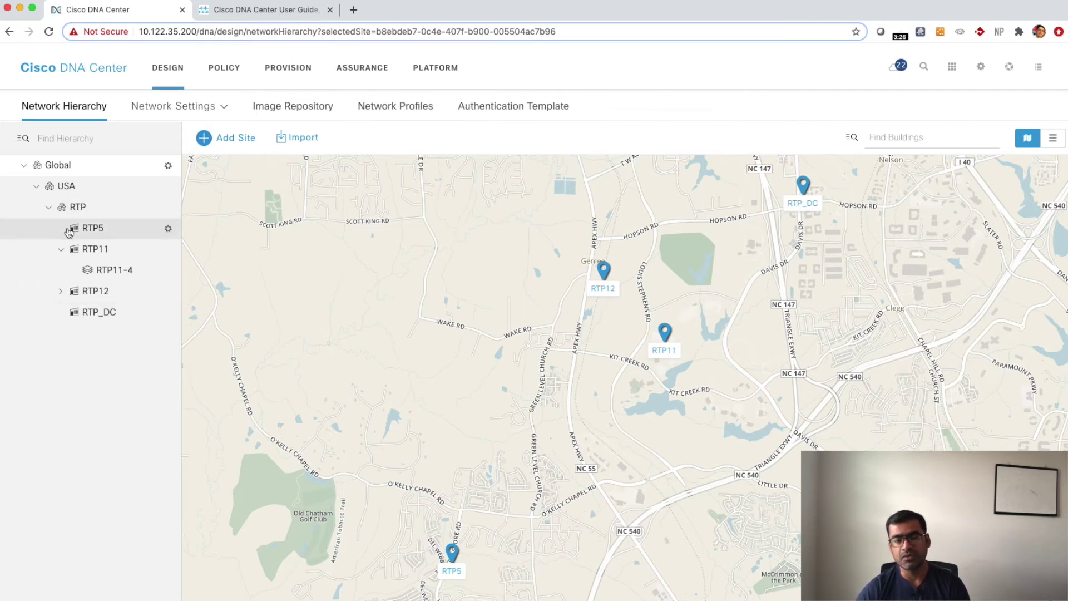
click(168, 229)
click(163, 255)
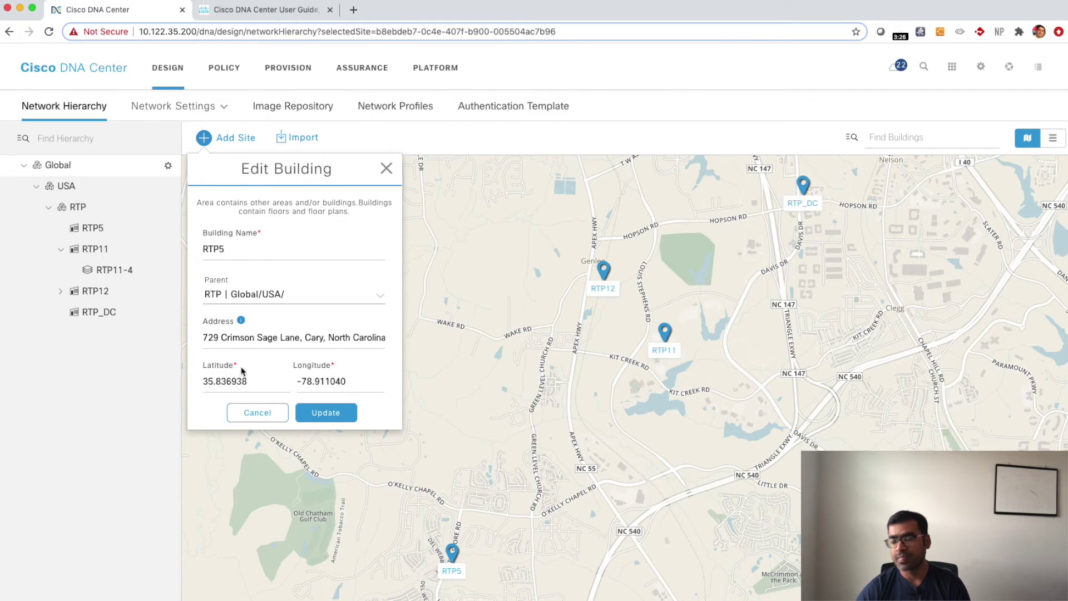
drag(243, 371, 281, 374)
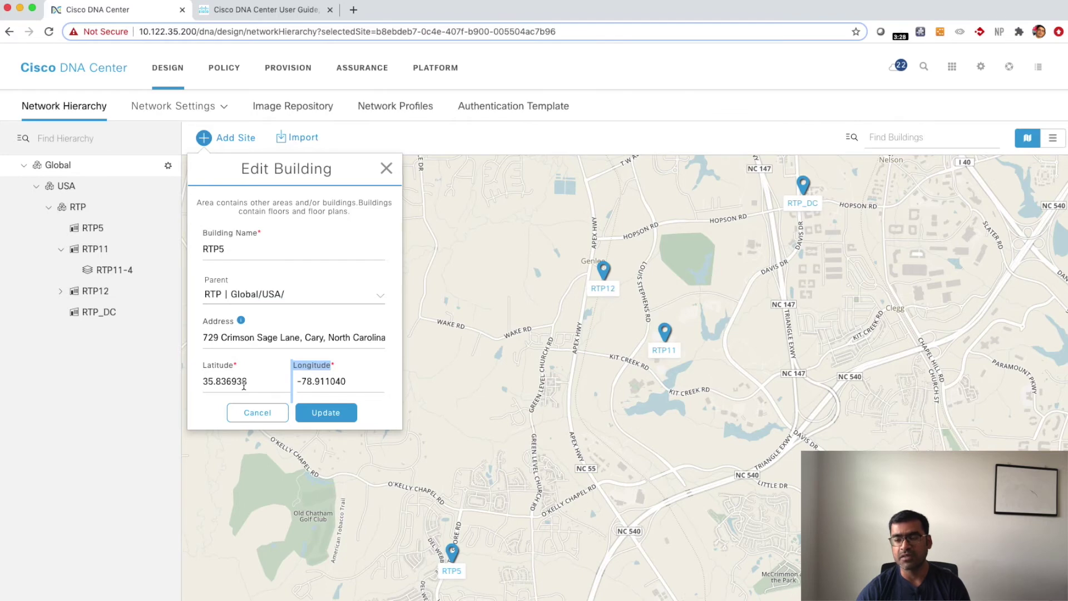
click(386, 170)
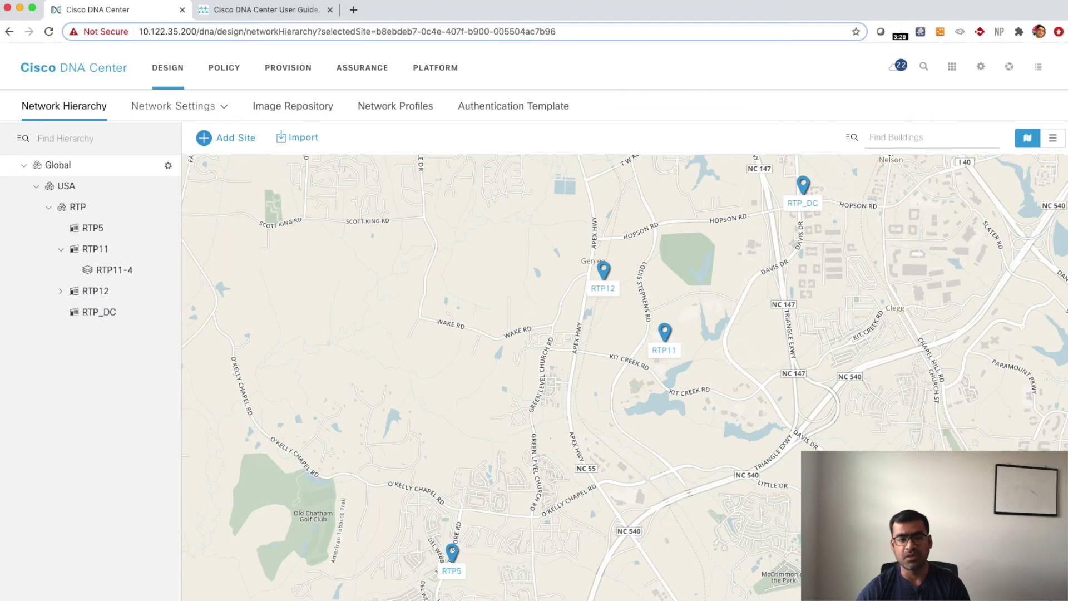
Open the Global site's Network Settings page.
mouse_move(179, 107)
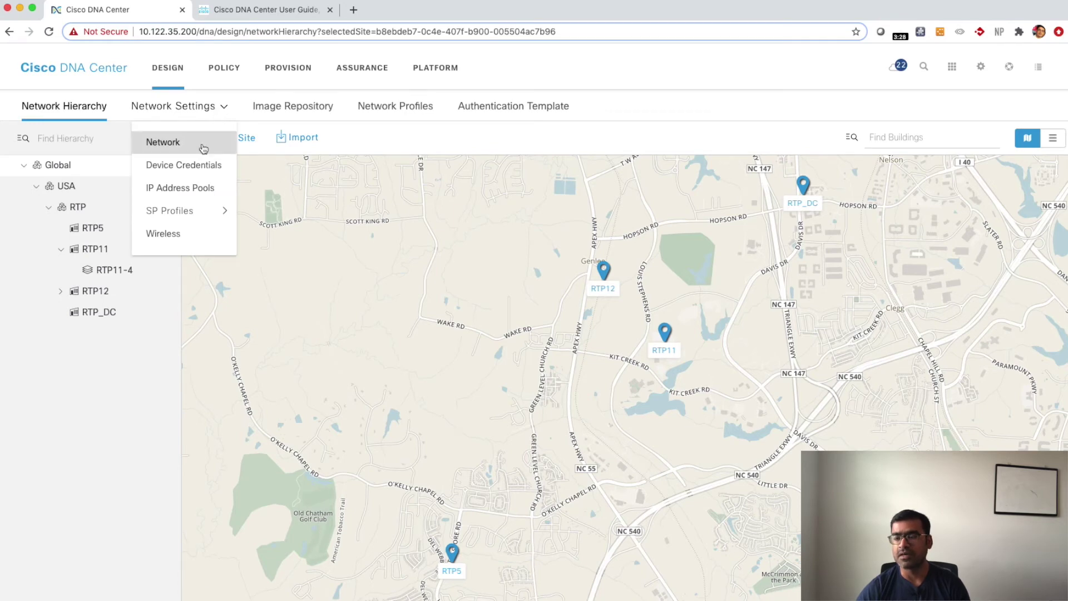
mouse_move(198, 211)
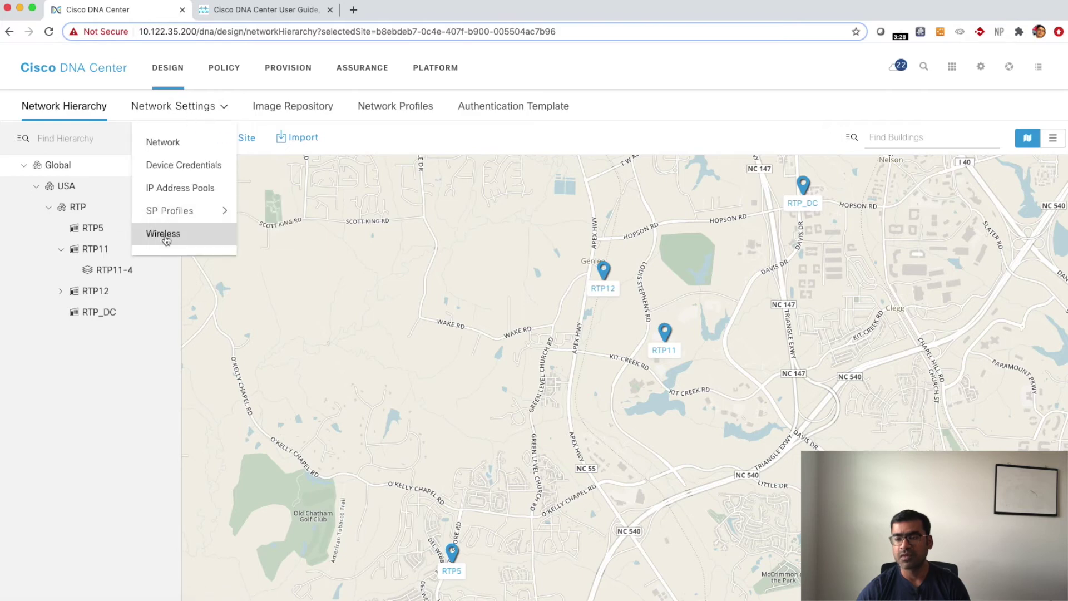
mouse_move(165, 222)
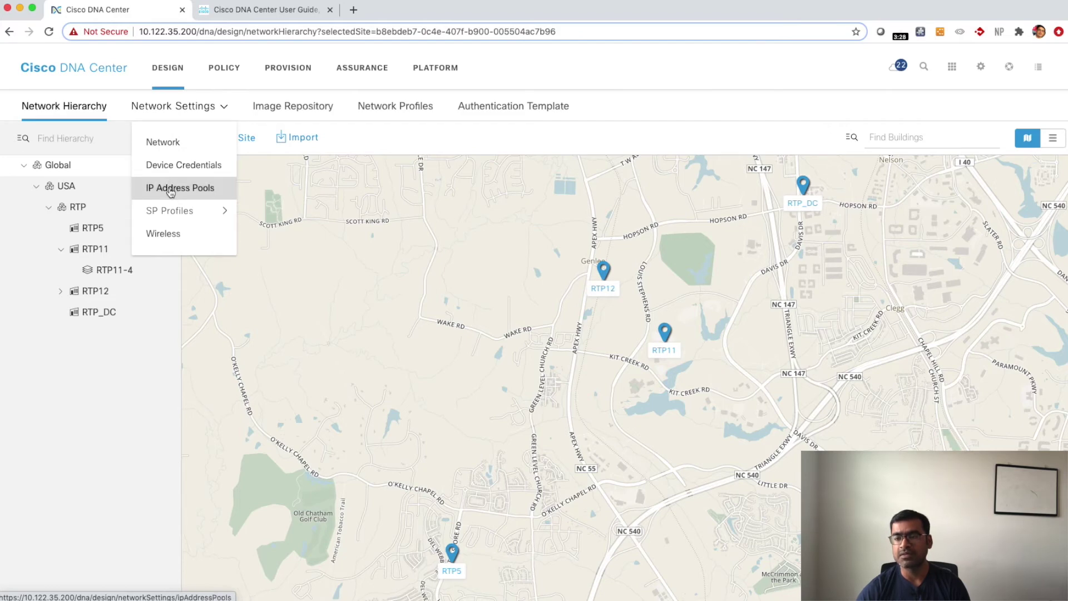
click(167, 149)
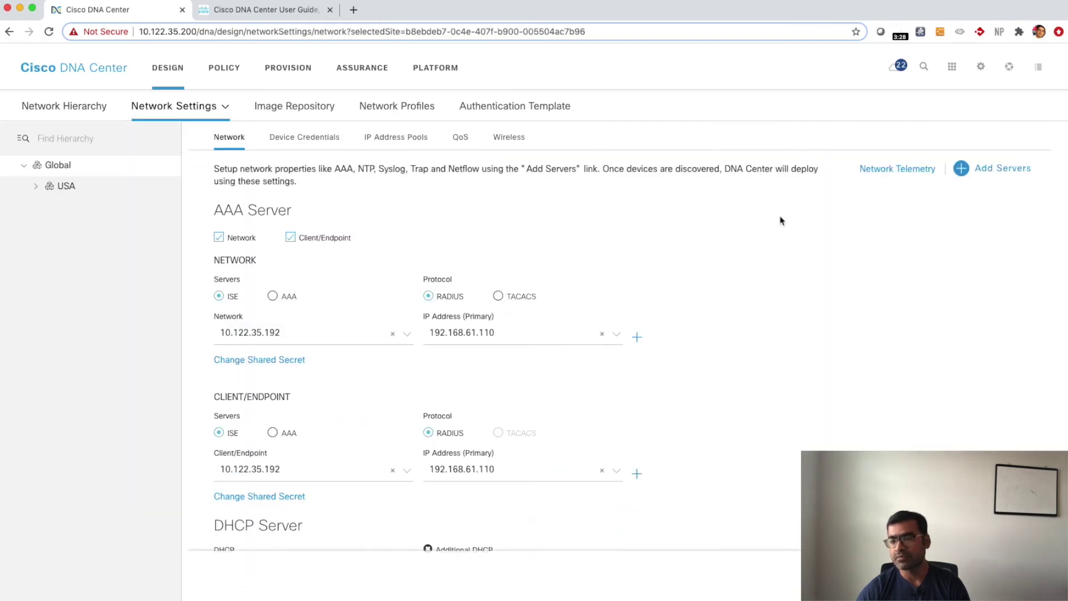
Review the AAA, DHCP, DNS, syslog, SNMP, Netflow, NTP 10.122.1.1 and GMT time zone sections.
scroll(478, 281, down, 3)
scroll(477, 280, down, 3)
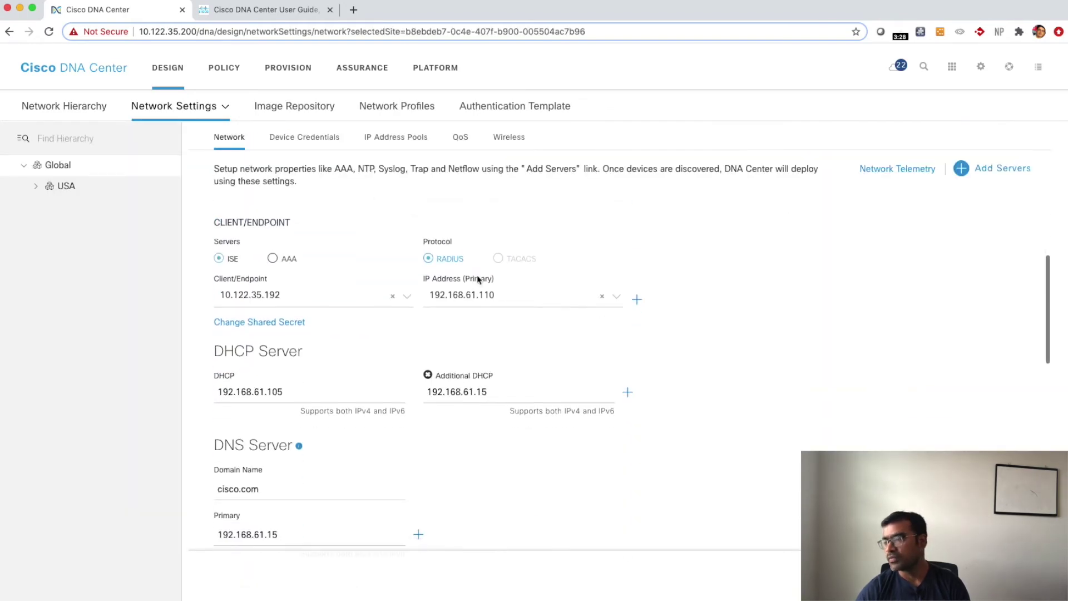
scroll(478, 277, up, 6)
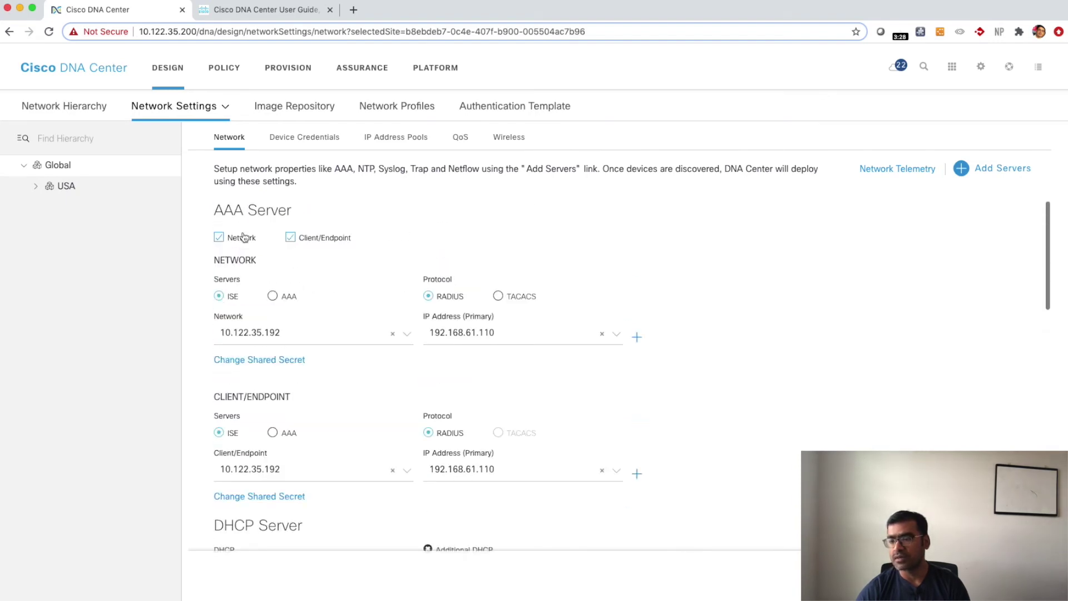
scroll(547, 239, down, 3)
scroll(547, 239, down, 2)
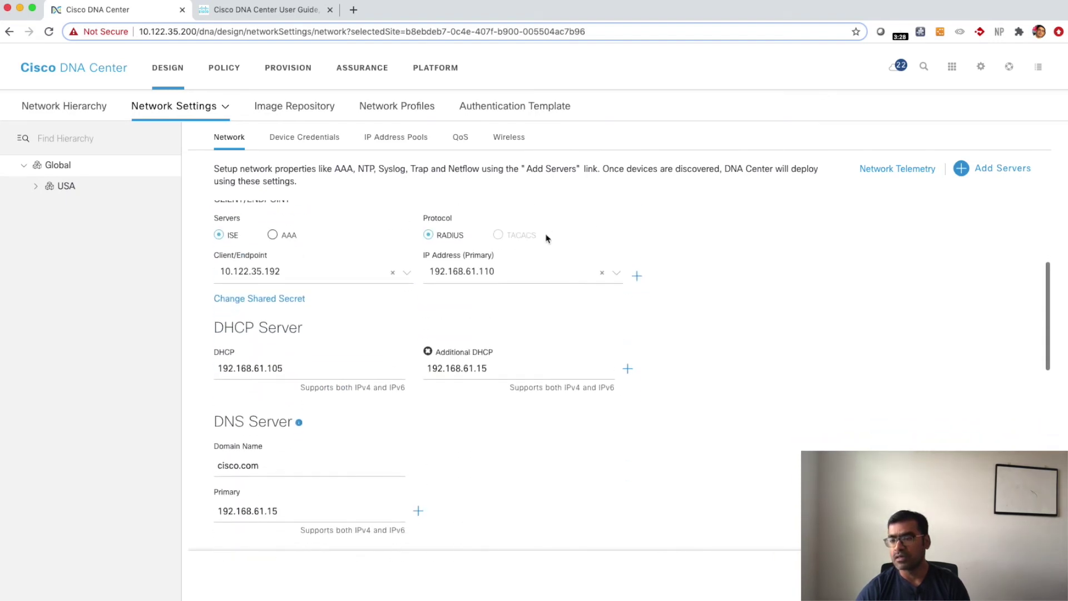
scroll(547, 239, down, 1)
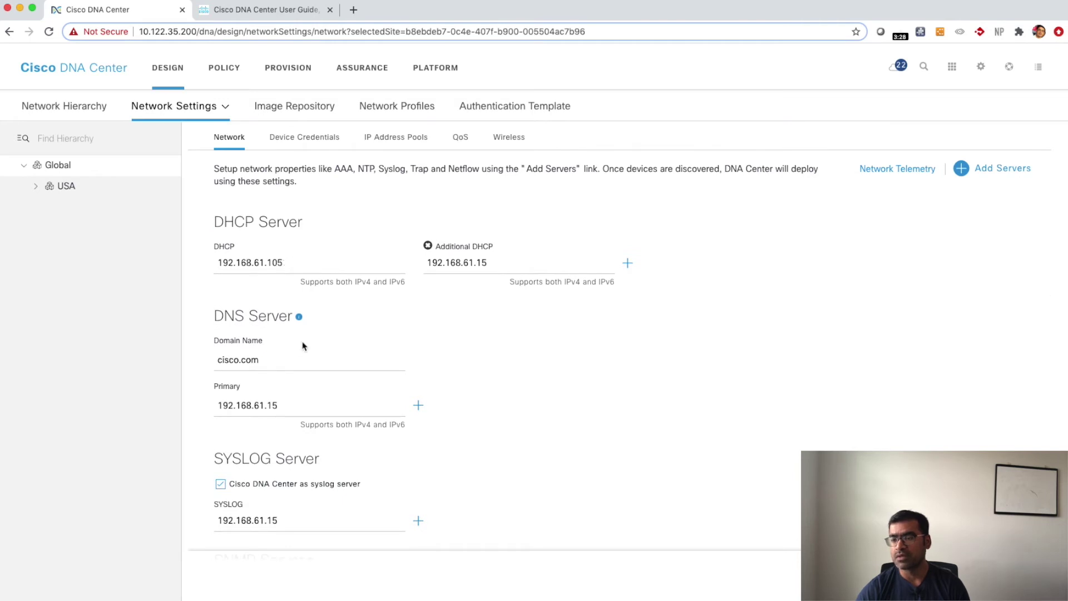
scroll(298, 354, down, 3)
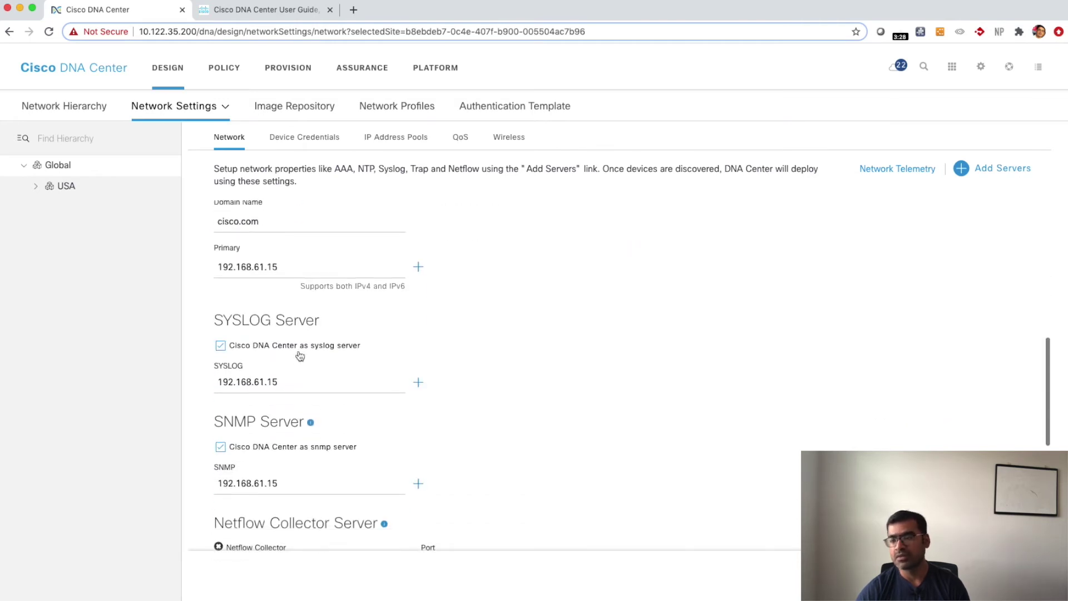
scroll(305, 380, down, 3)
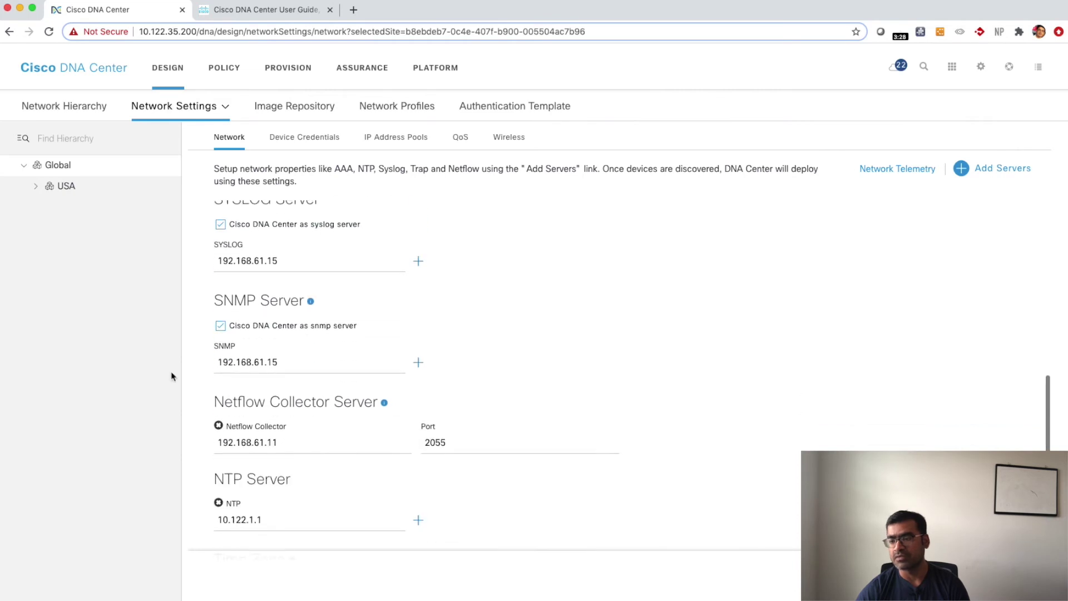
scroll(321, 388, down, 3)
scroll(321, 387, down, 2)
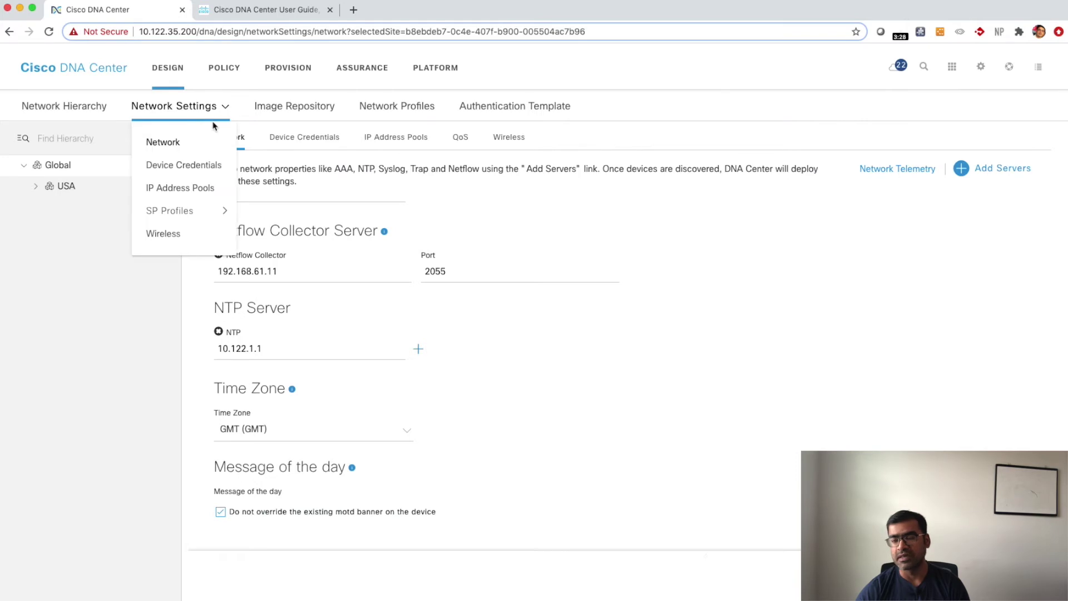
click(35, 188)
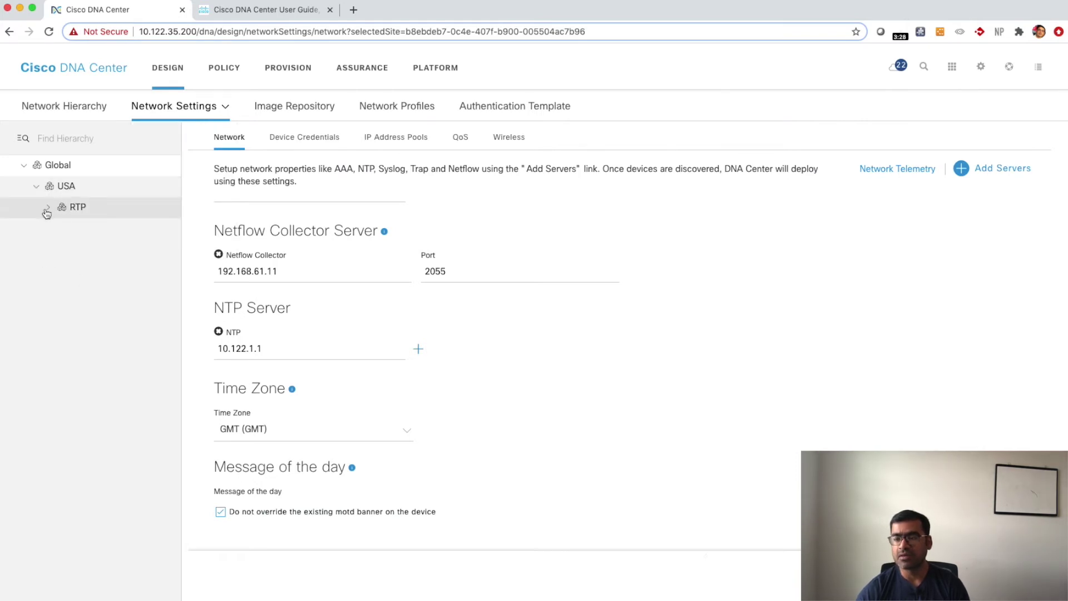
Select the RTP area and acknowledge that its settings are inherited from Global.
click(79, 208)
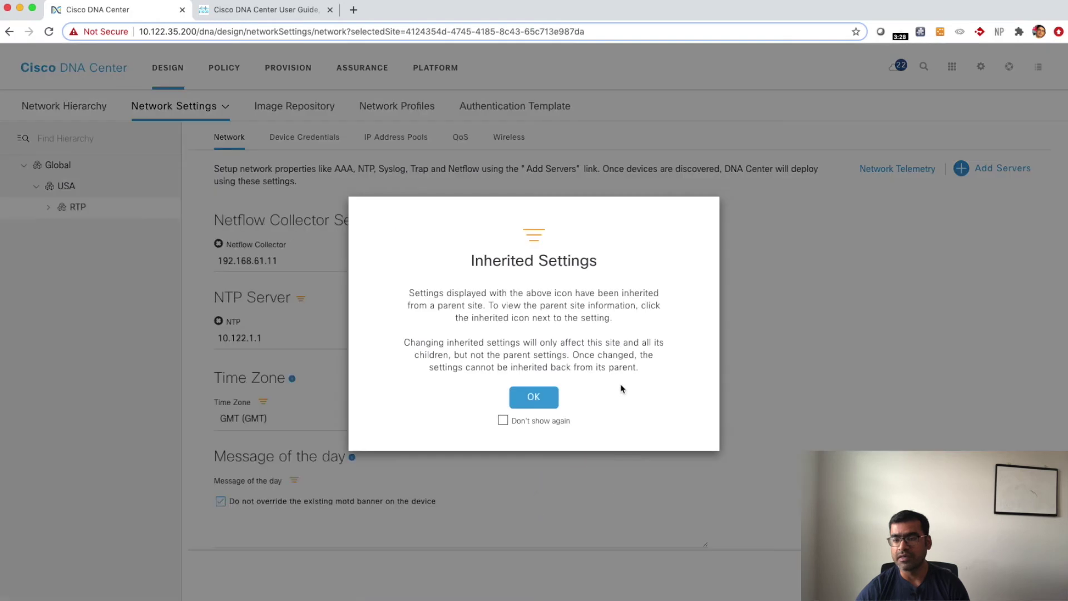
click(534, 398)
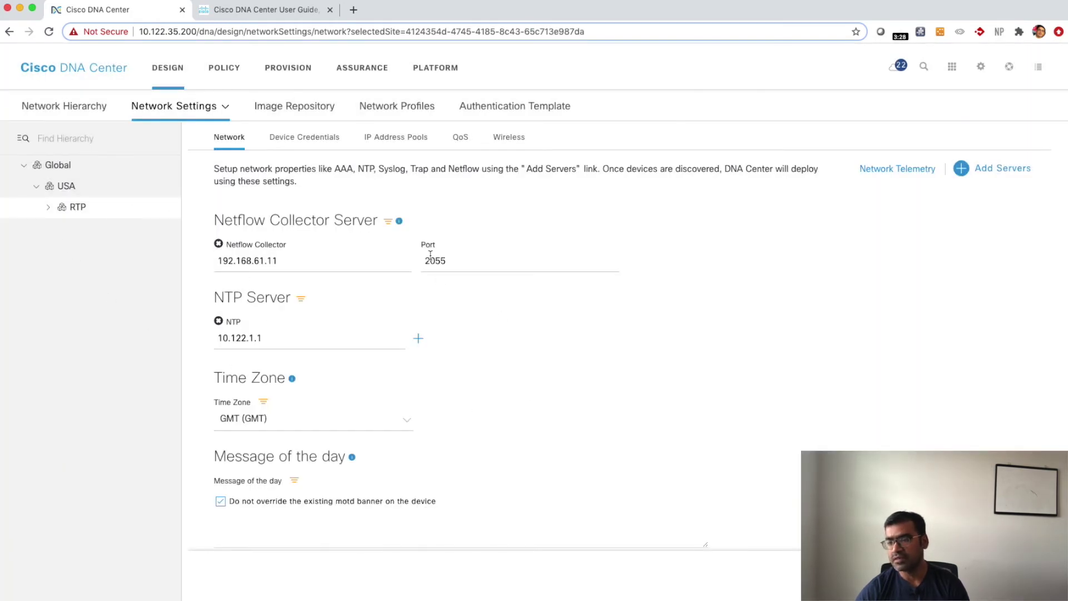
mouse_move(388, 224)
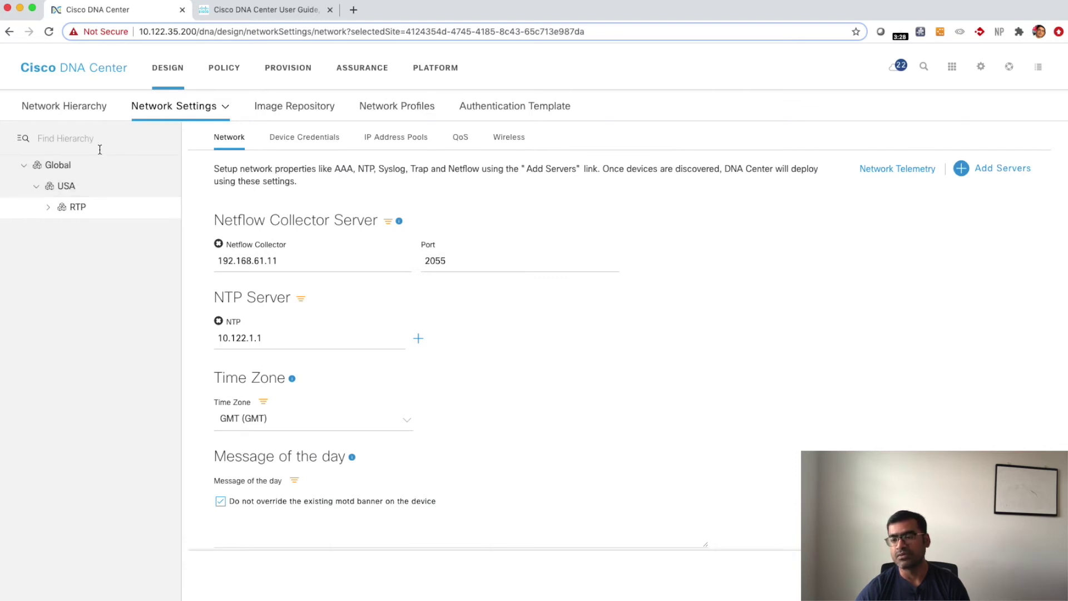
scroll(301, 223, up, 10)
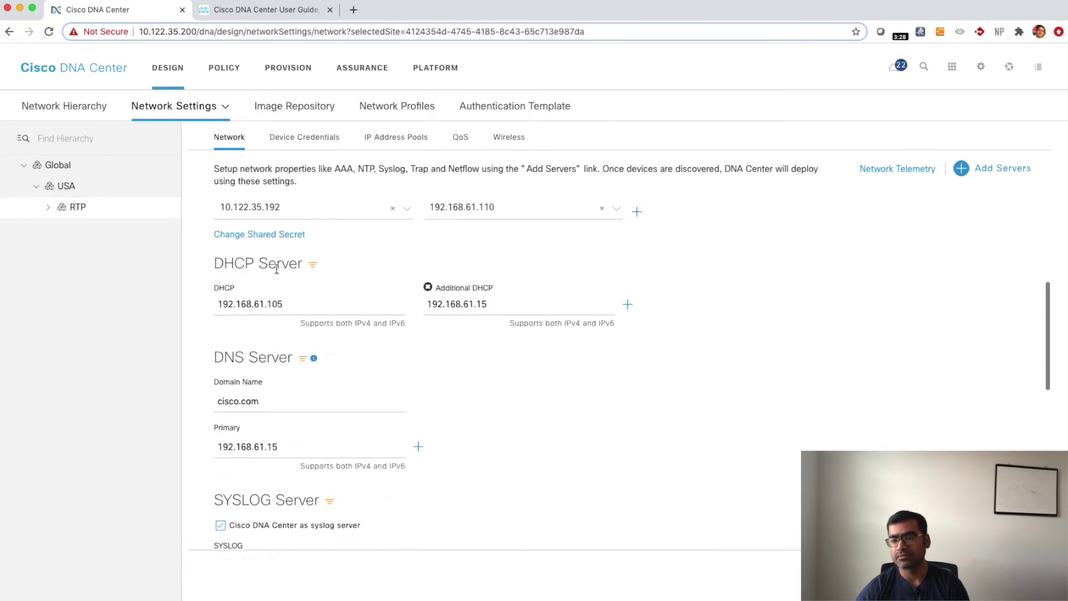
Check the Add Servers options (AAA, Netflow Collector, NTP) and close without adding any.
scroll(276, 270, up, 3)
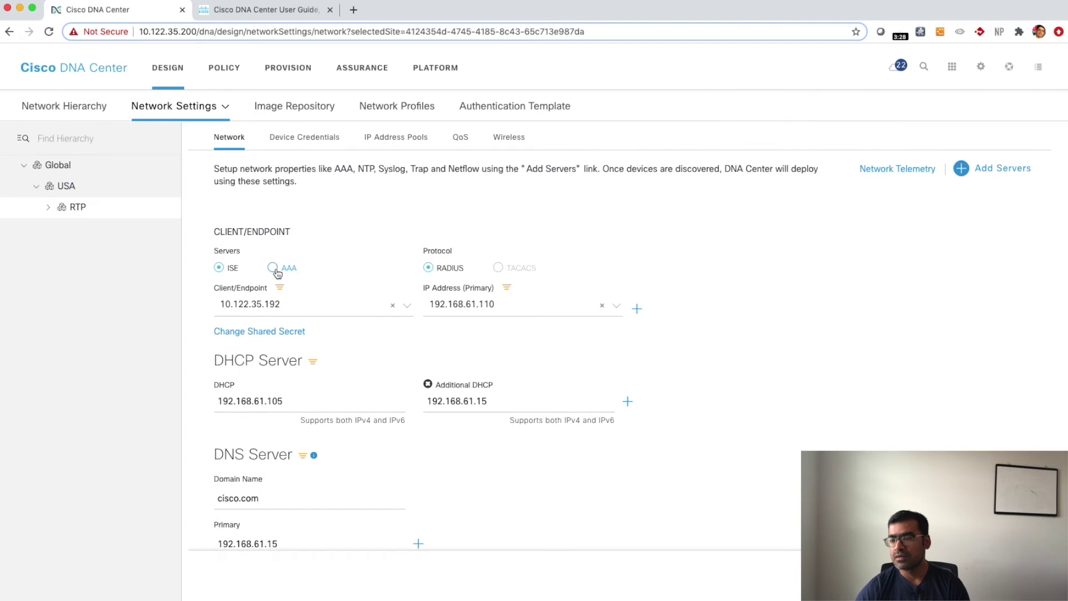
scroll(276, 271, up, 5)
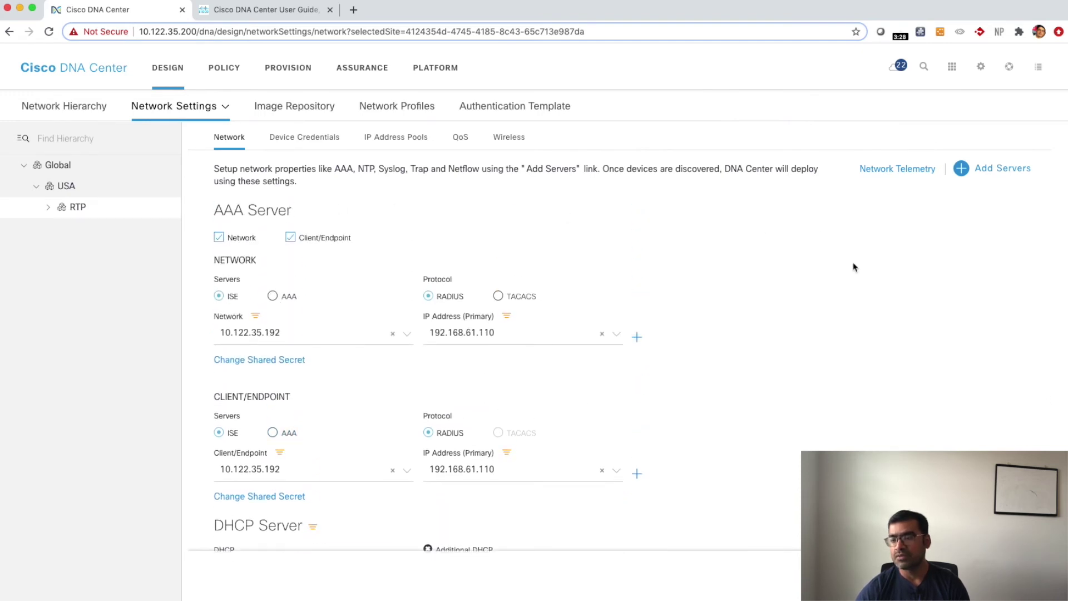
click(963, 170)
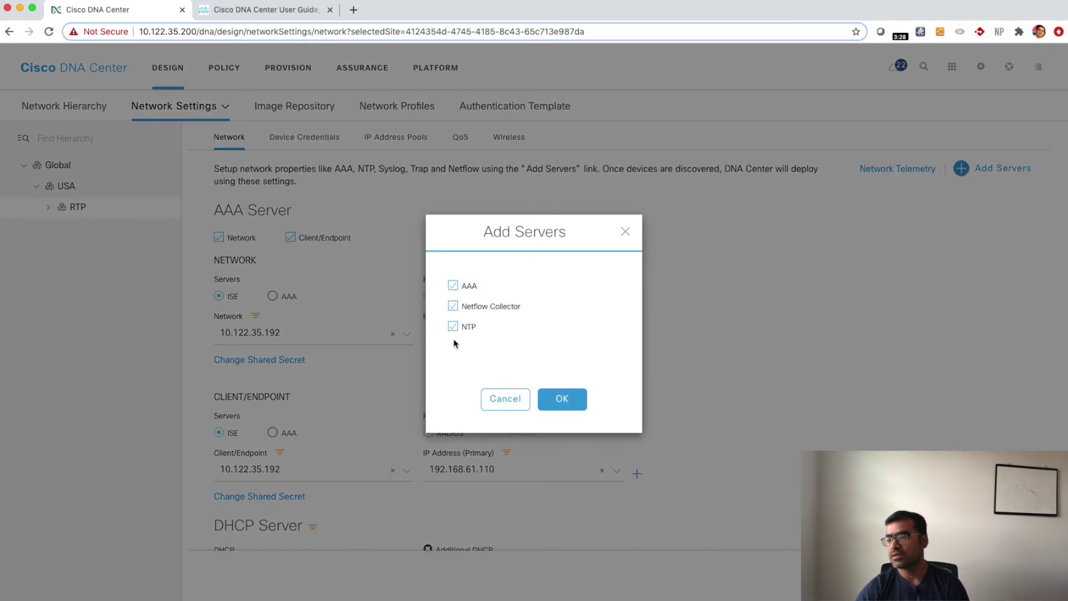
click(625, 232)
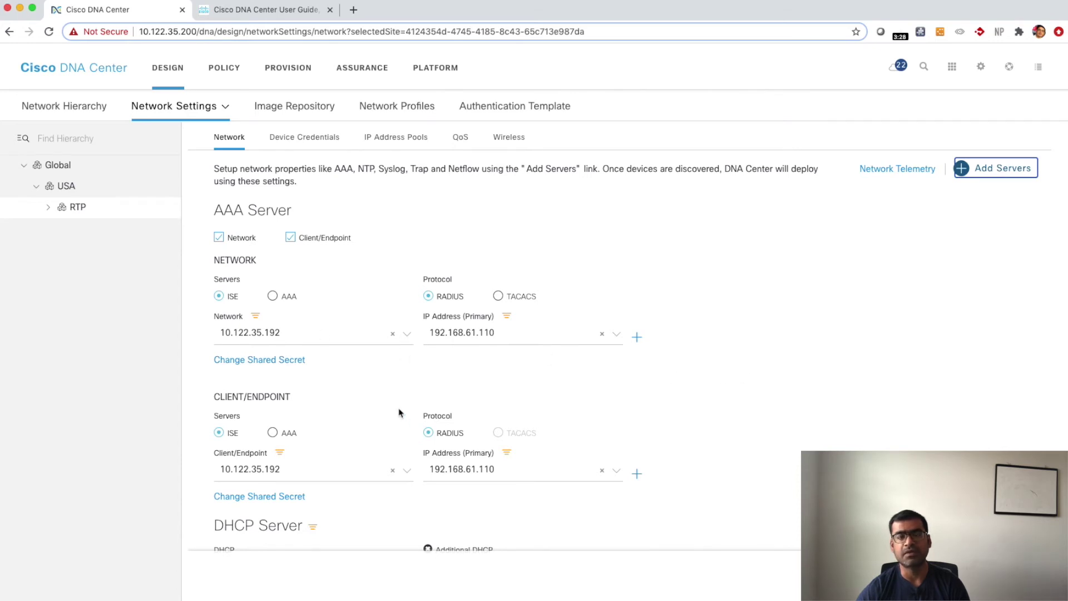
scroll(398, 412, down, 3)
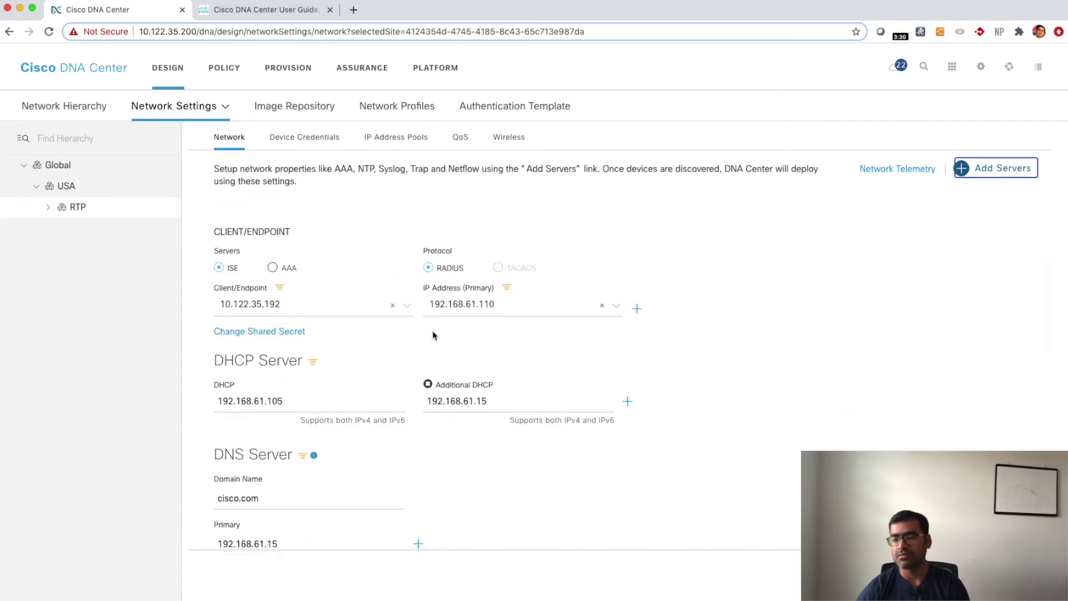
scroll(409, 381, down, 3)
scroll(405, 381, up, 6)
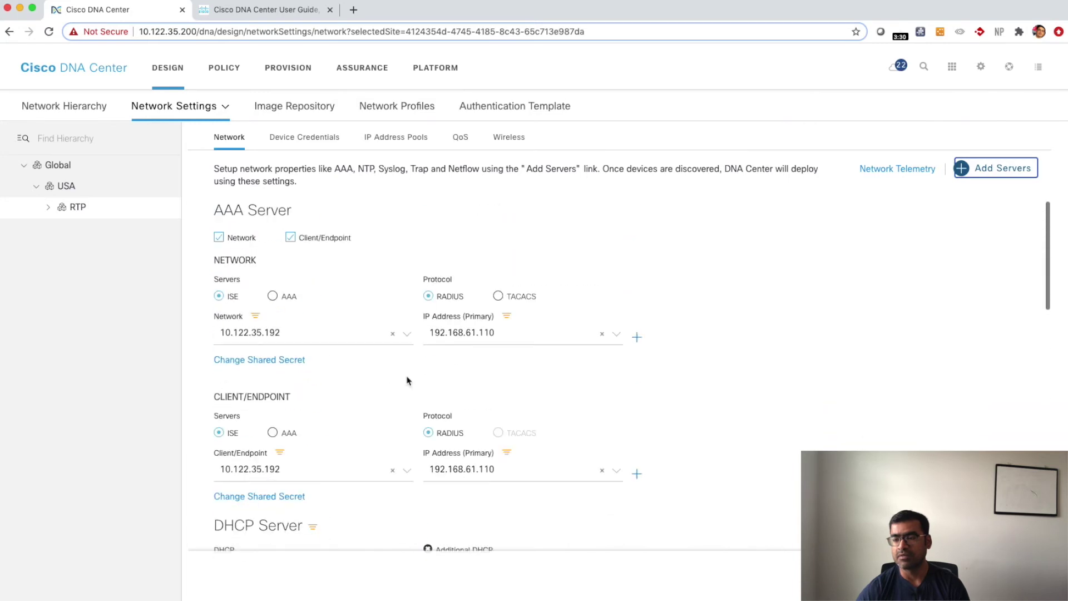
mouse_move(223, 118)
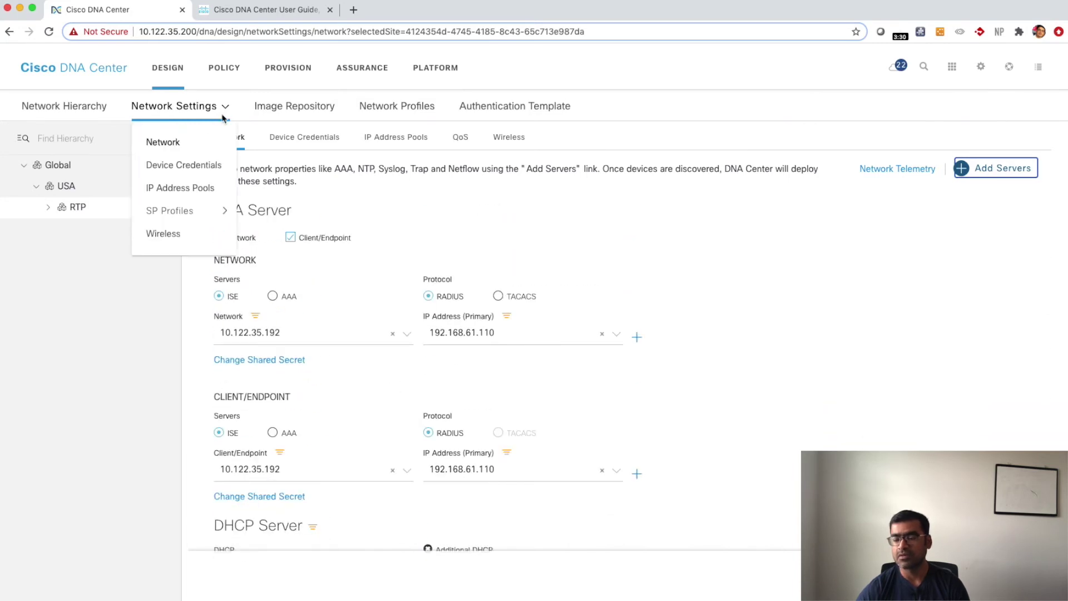
click(199, 166)
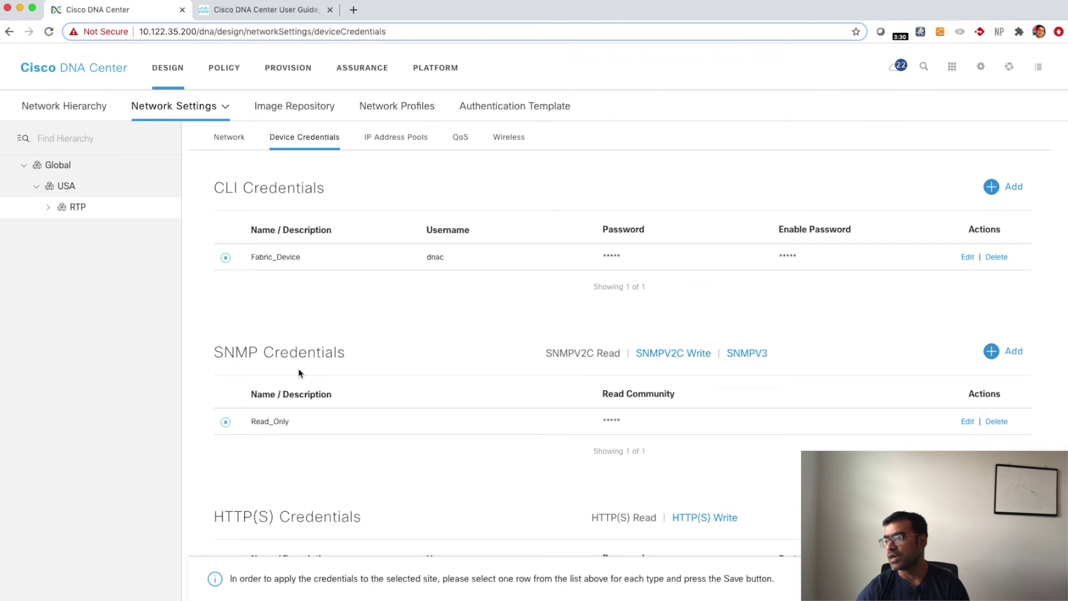
scroll(356, 396, down, 3)
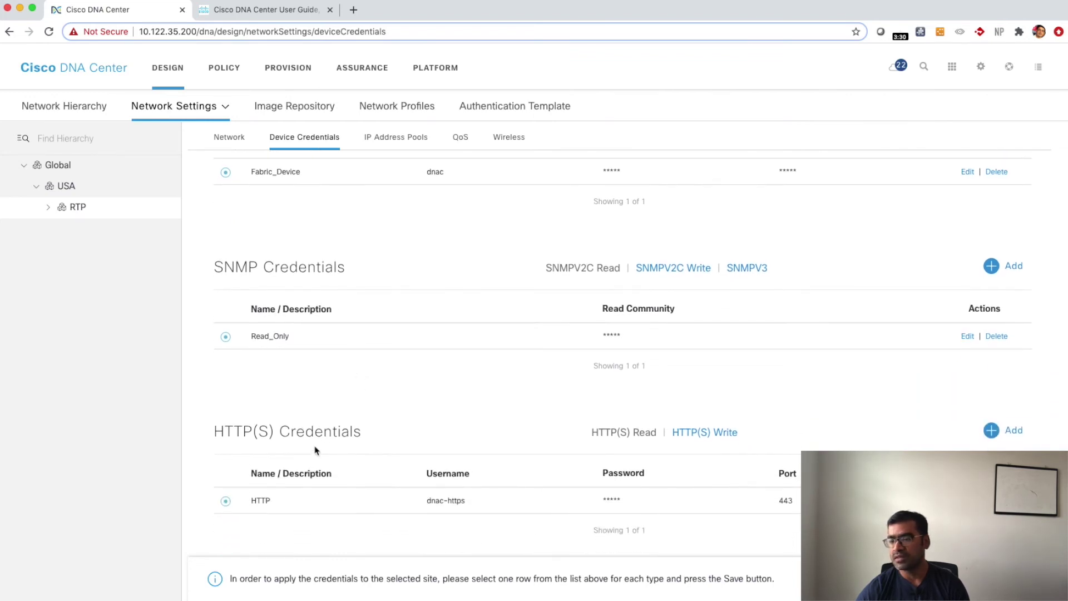
scroll(316, 449, down, 3)
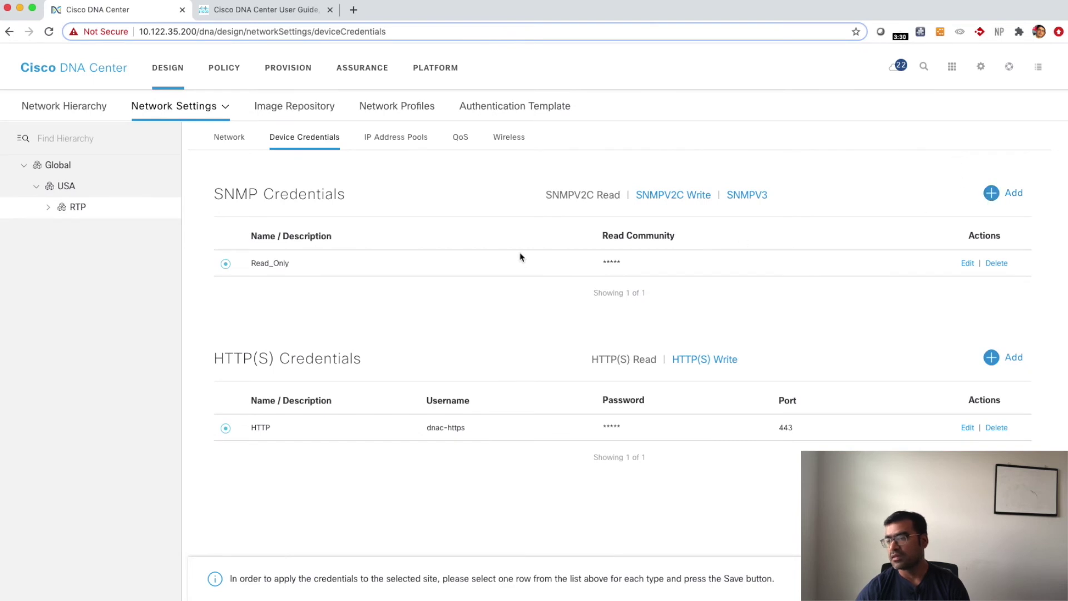
scroll(521, 256, up, 6)
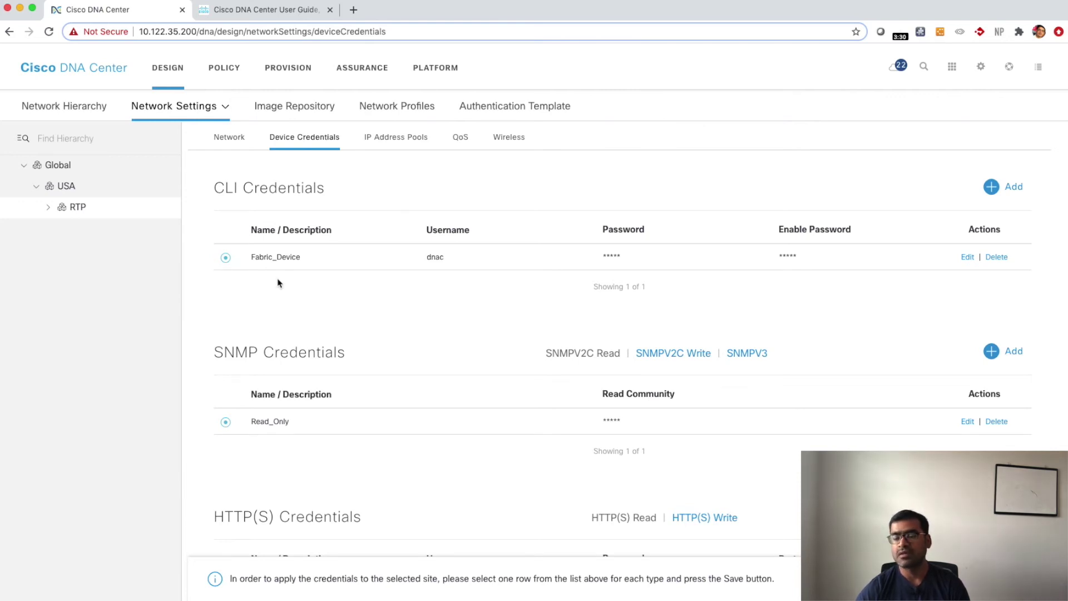
click(969, 257)
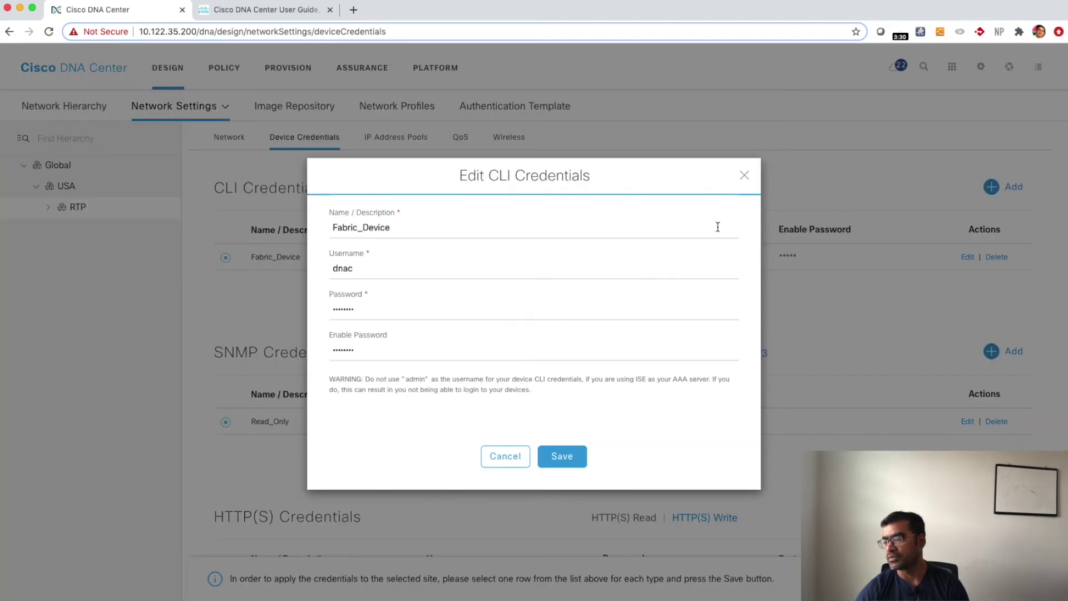
click(745, 175)
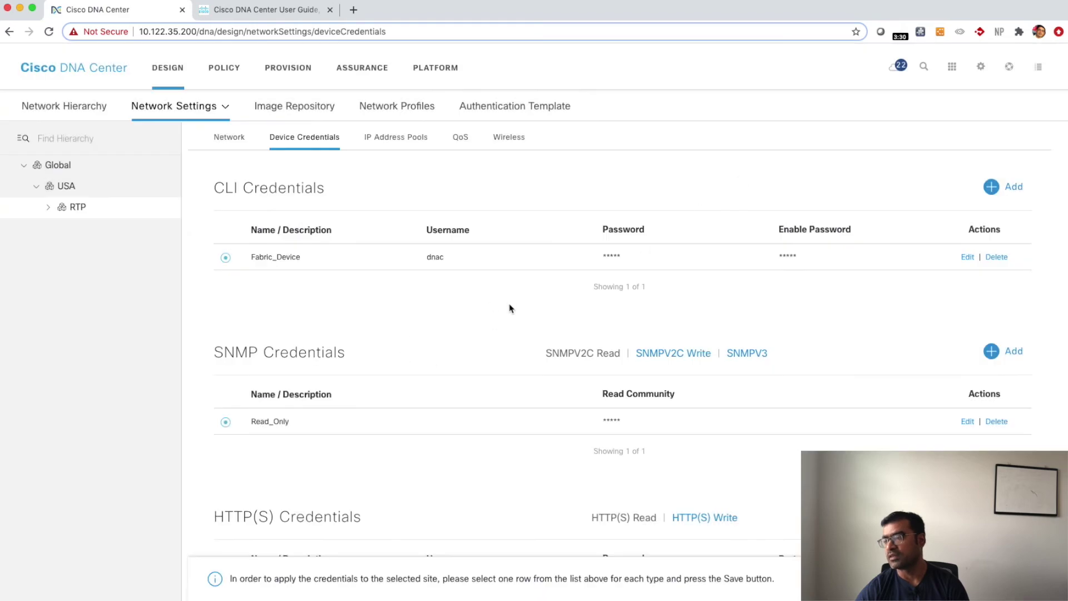
click(1003, 190)
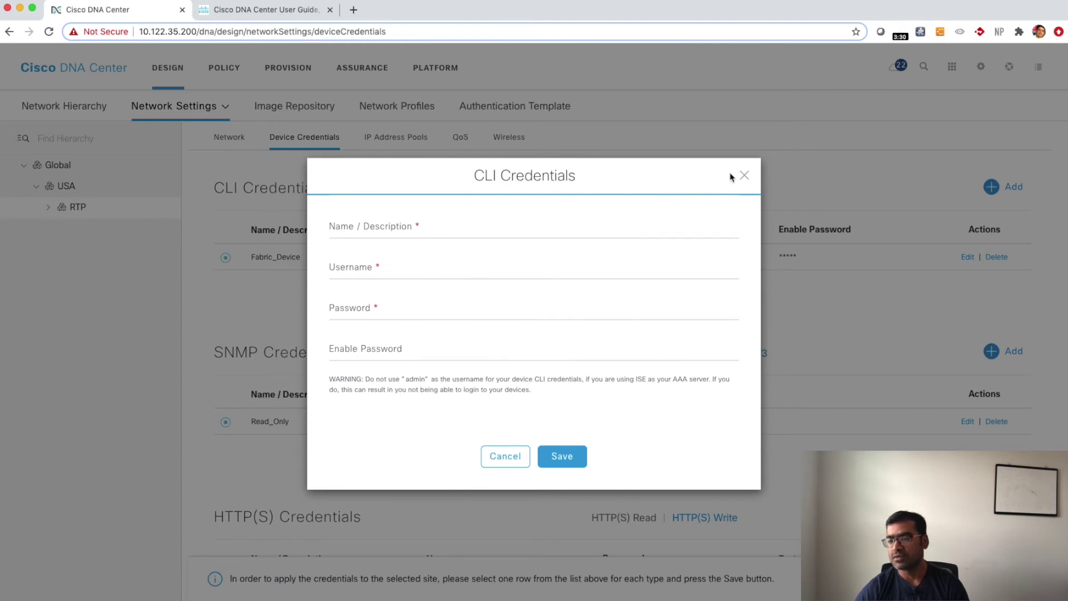
click(746, 176)
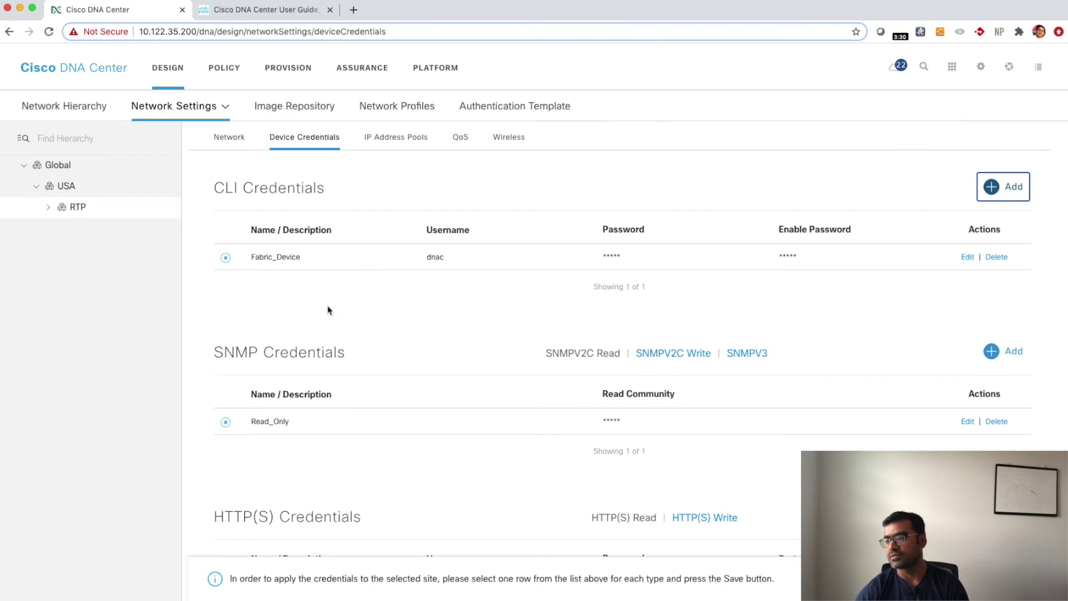
scroll(353, 336, down, 3)
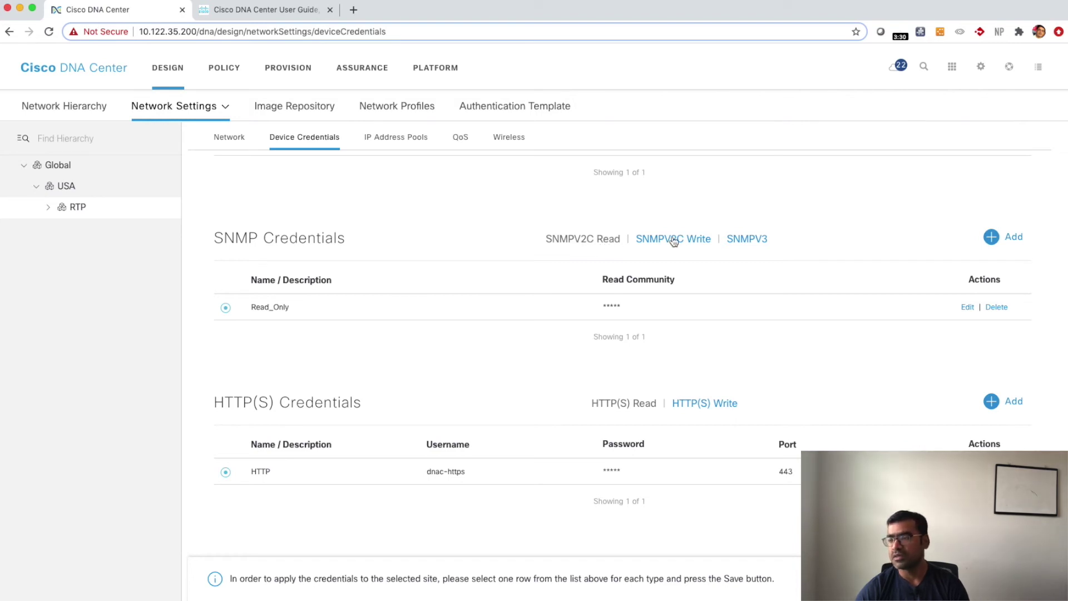
Start and cancel a new SNMP credential, then view the SNMPv2c Write and SNMPv3 lists.
click(991, 237)
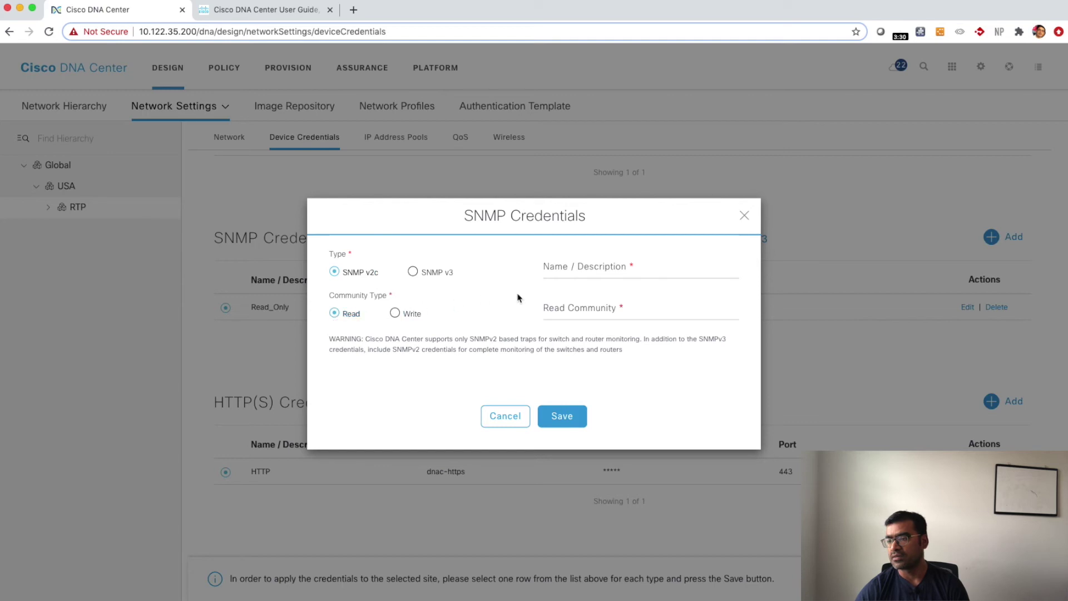
click(502, 424)
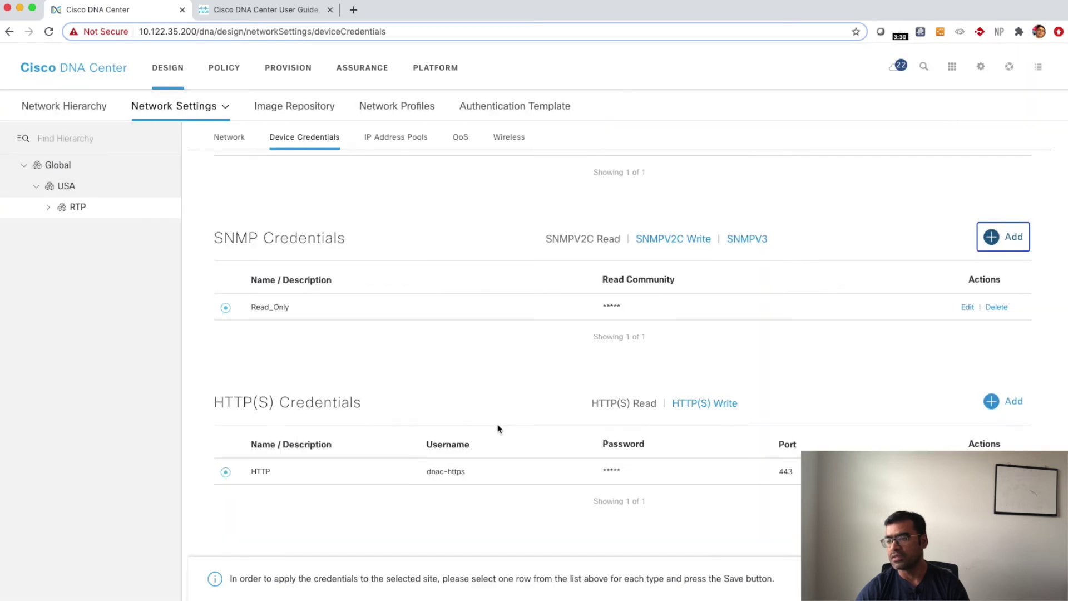
click(688, 238)
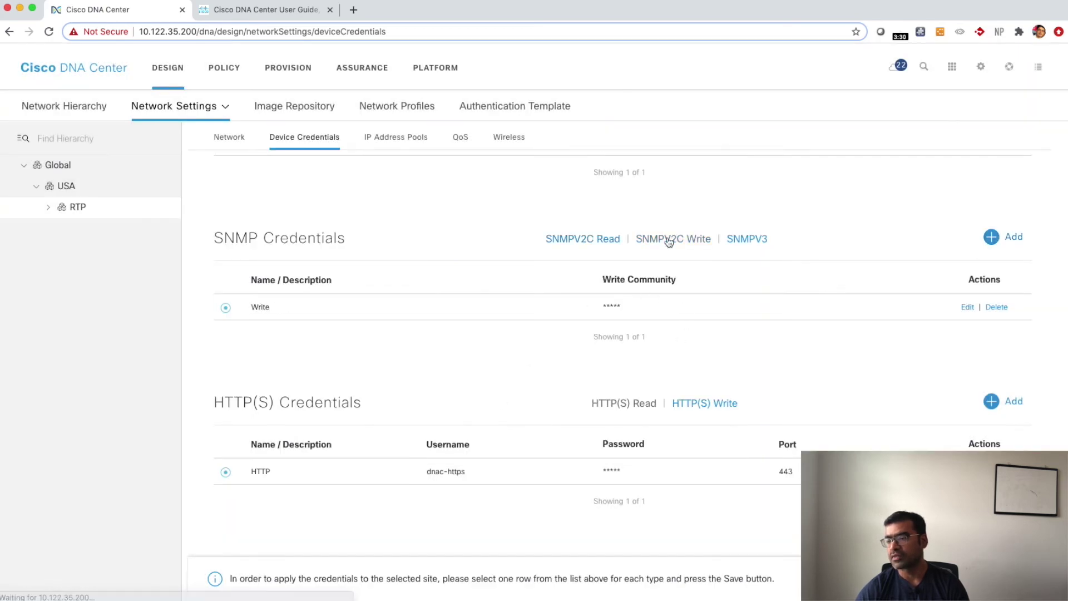
click(748, 239)
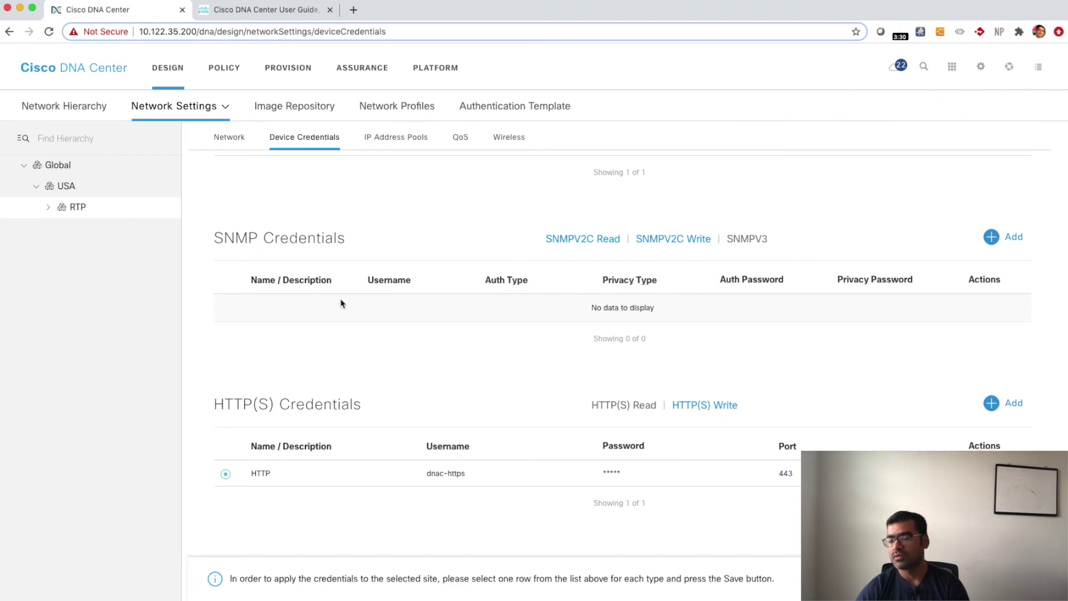
Scroll through the credential sections, including Fabric_Device CLI and HTTP, and select the Global site.
scroll(421, 367, down, 2)
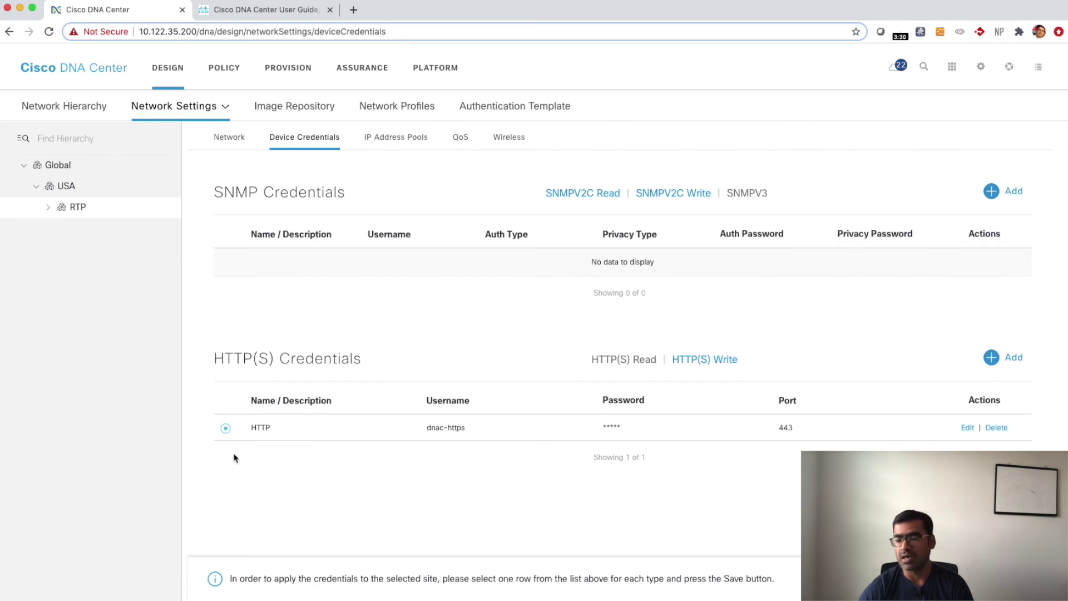
scroll(779, 433, up, 3)
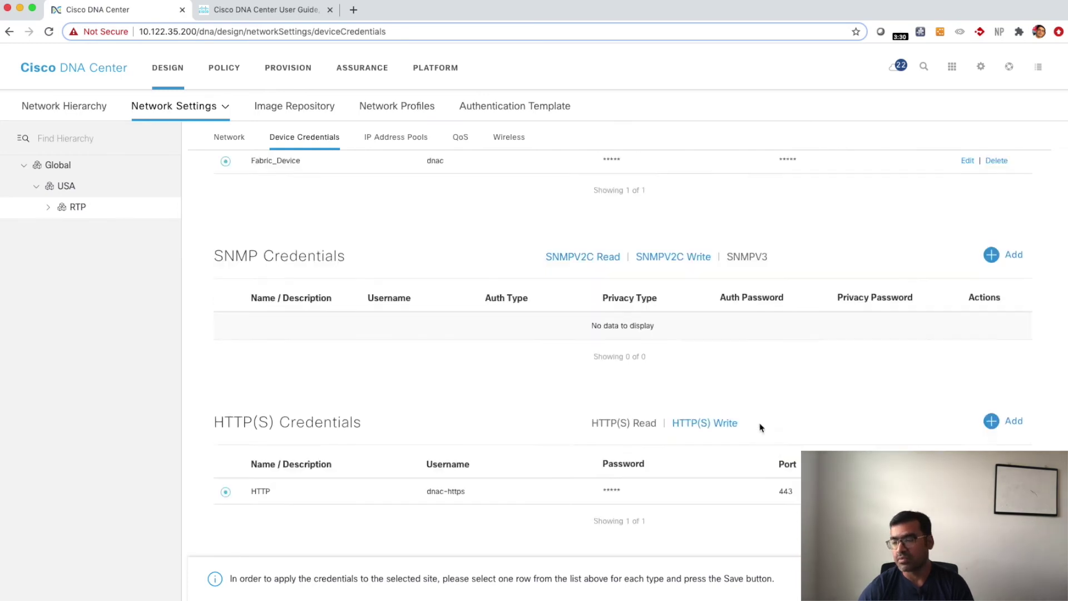
scroll(647, 447, down, 3)
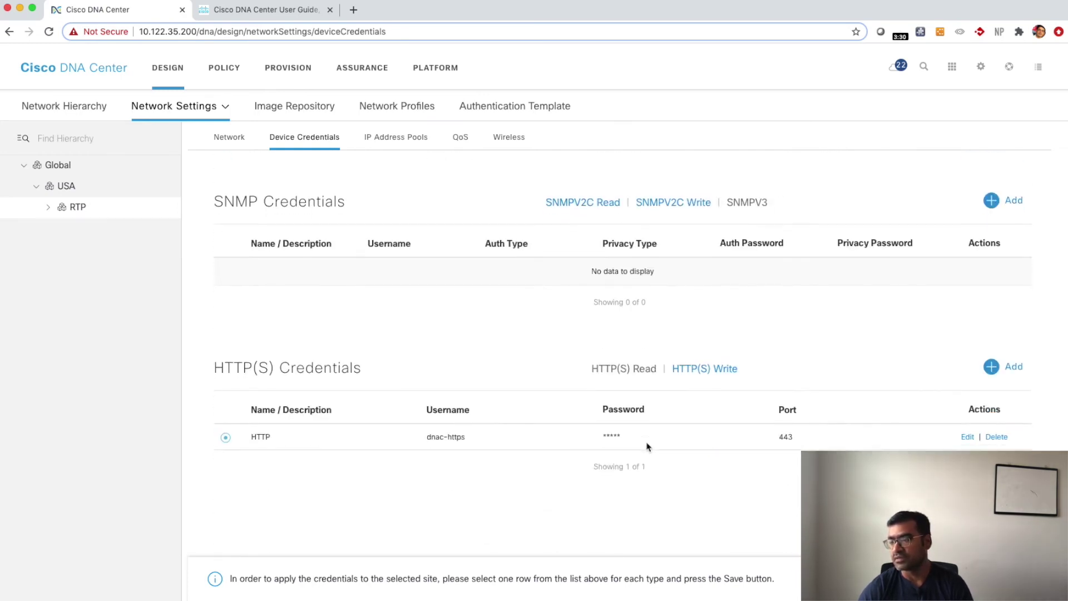
scroll(646, 444, up, 3)
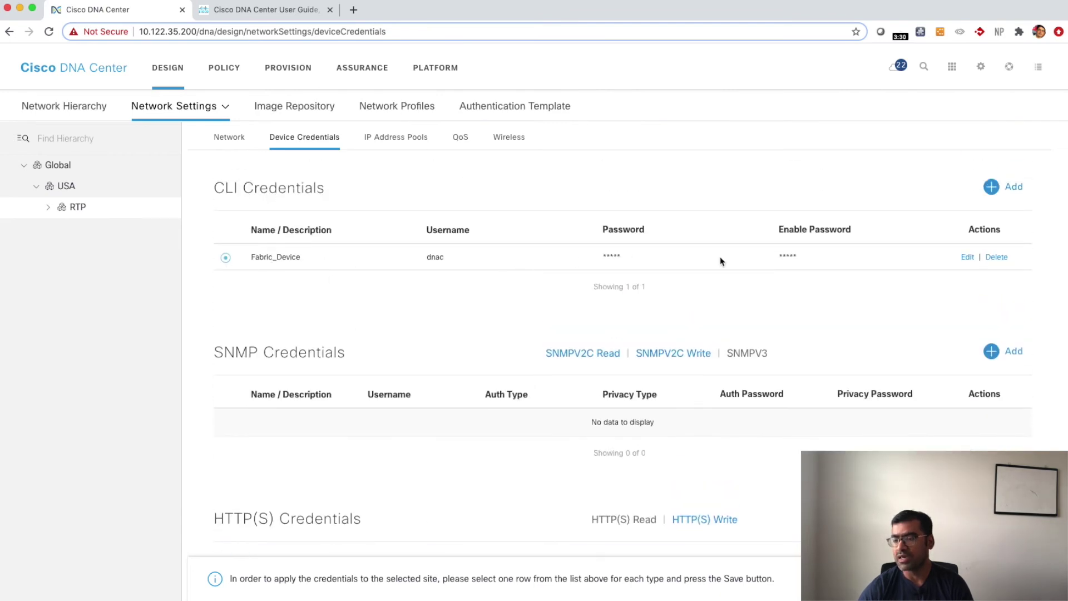
scroll(719, 348, down, 3)
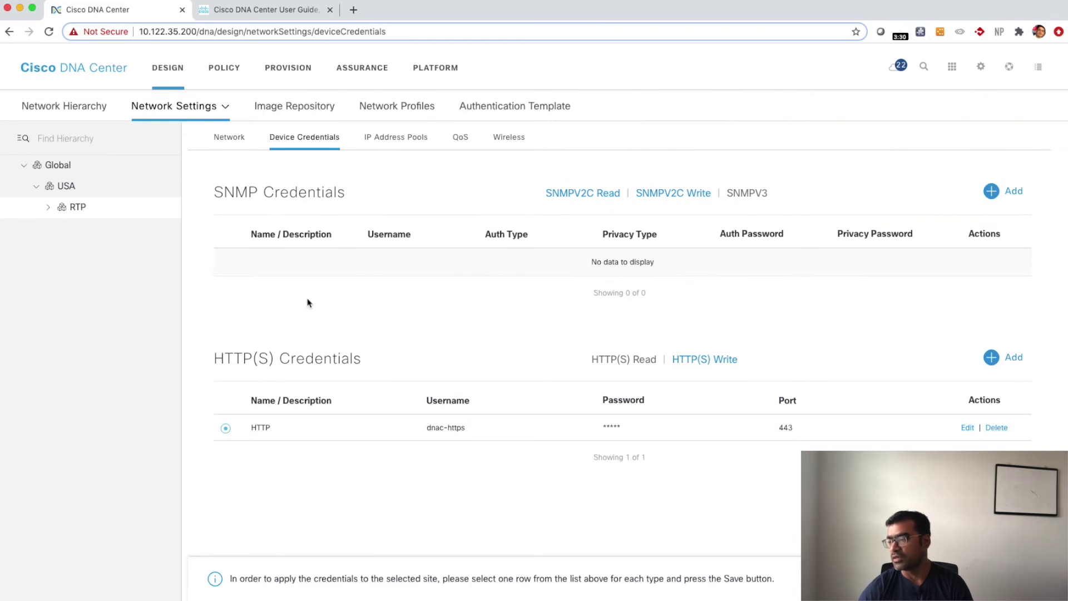
scroll(307, 303, up, 3)
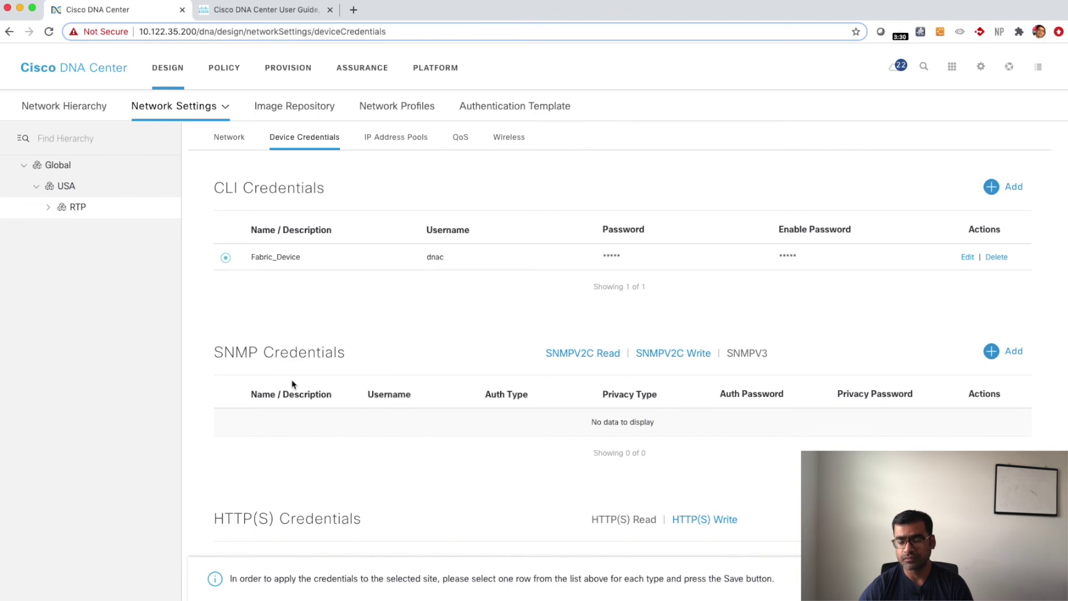
click(57, 165)
View the Global site's four IP address pools, then move on to the Image Repository.
mouse_move(221, 114)
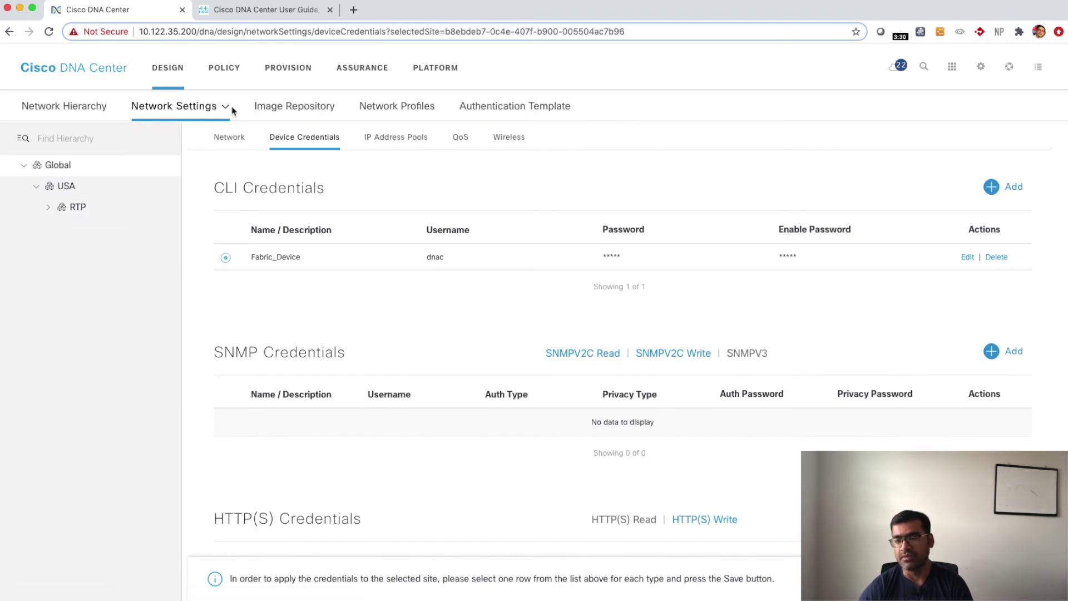
click(199, 189)
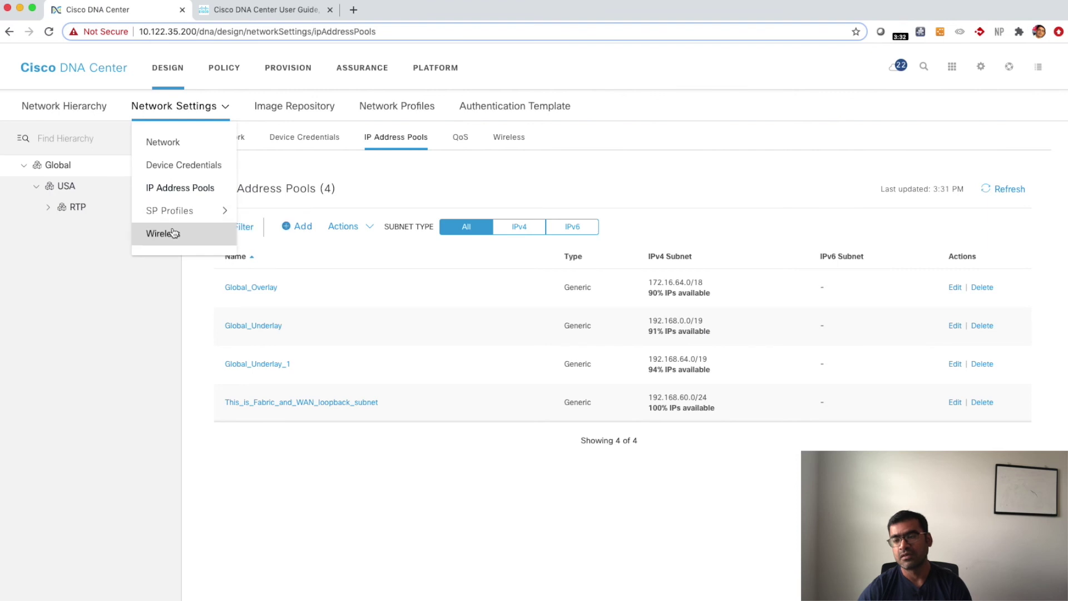
click(289, 107)
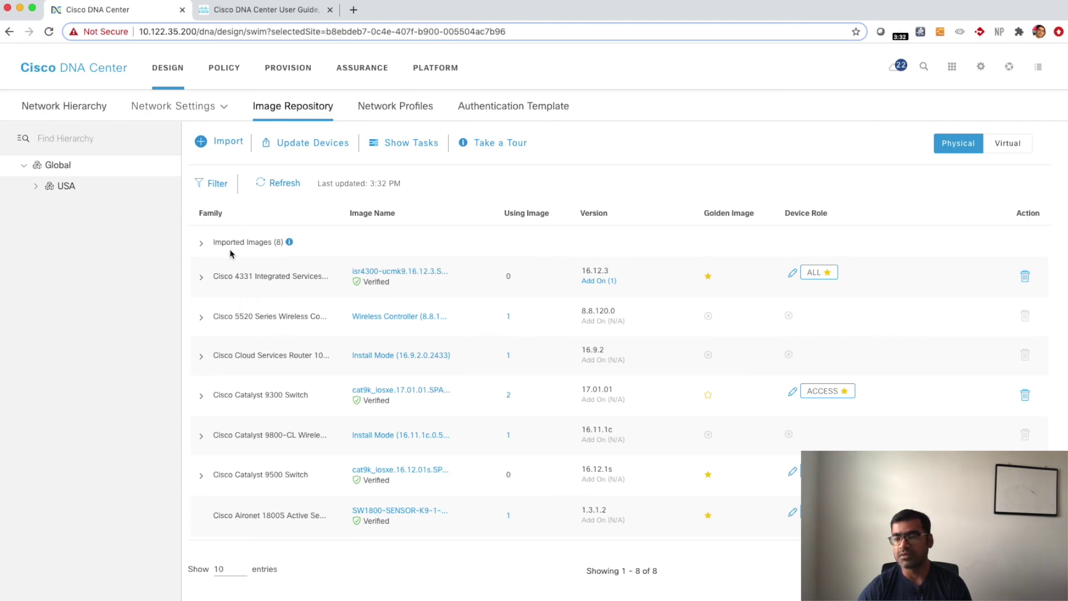
Bring up the five network profiles, including RTP-WLP1 and PNP_Netprofile.
click(409, 111)
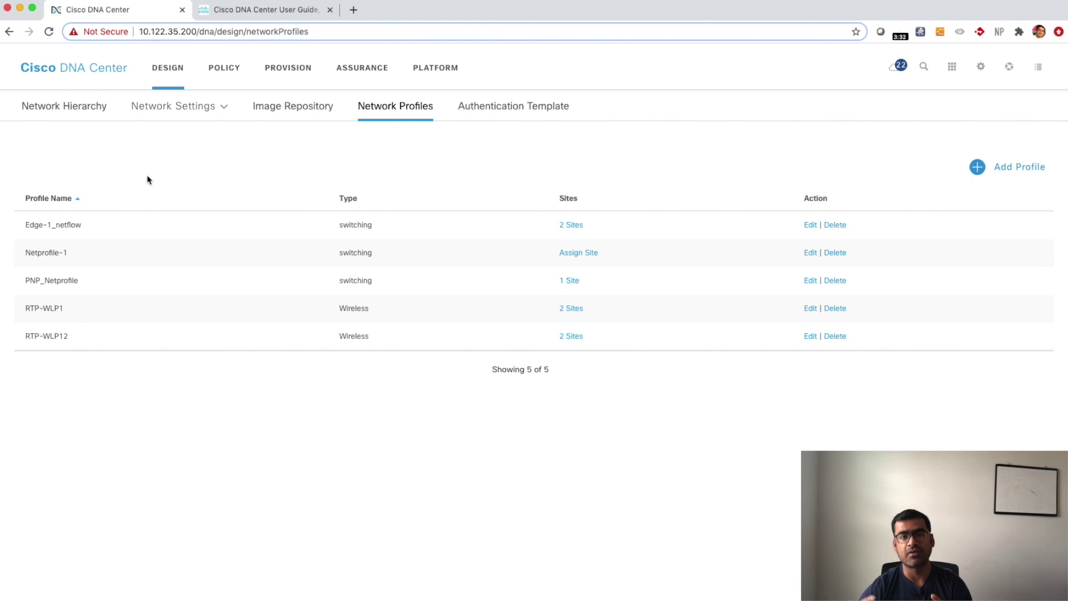
Review the Closed Authentication template's settings and close it unchanged.
click(546, 109)
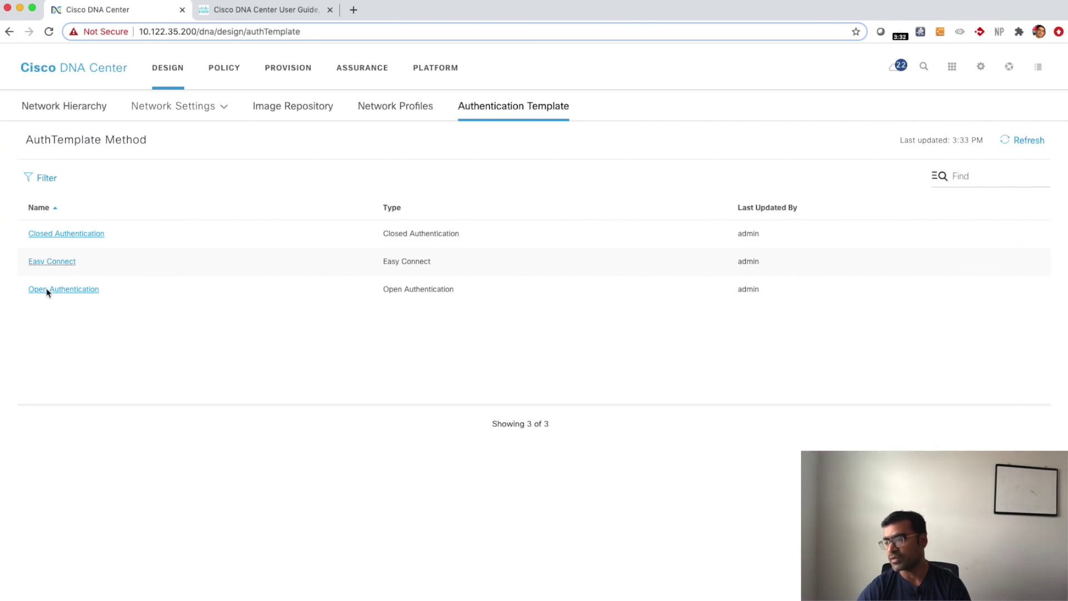
click(82, 237)
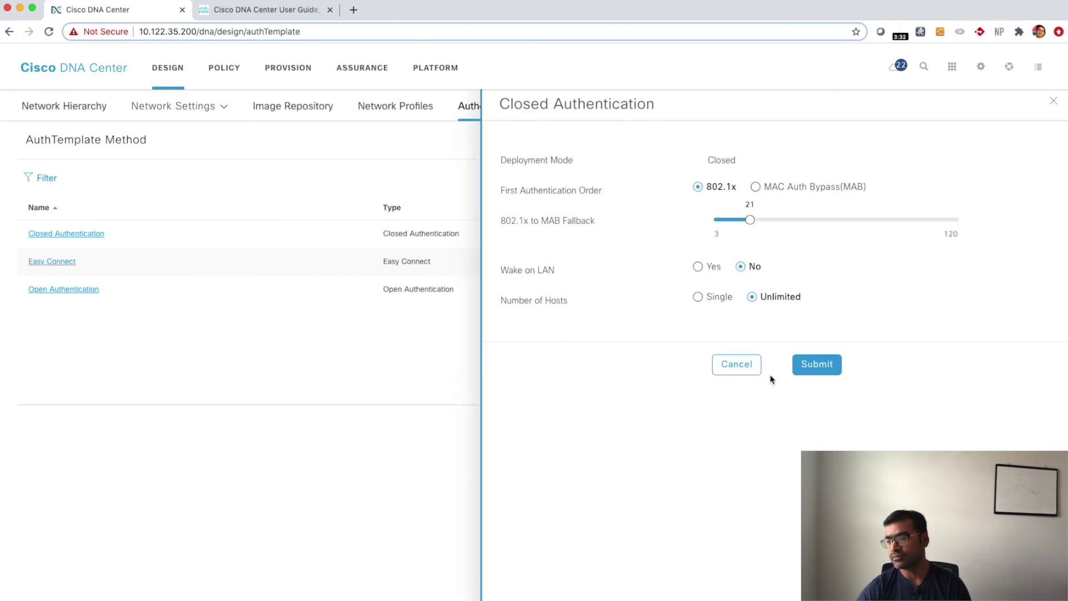
click(742, 367)
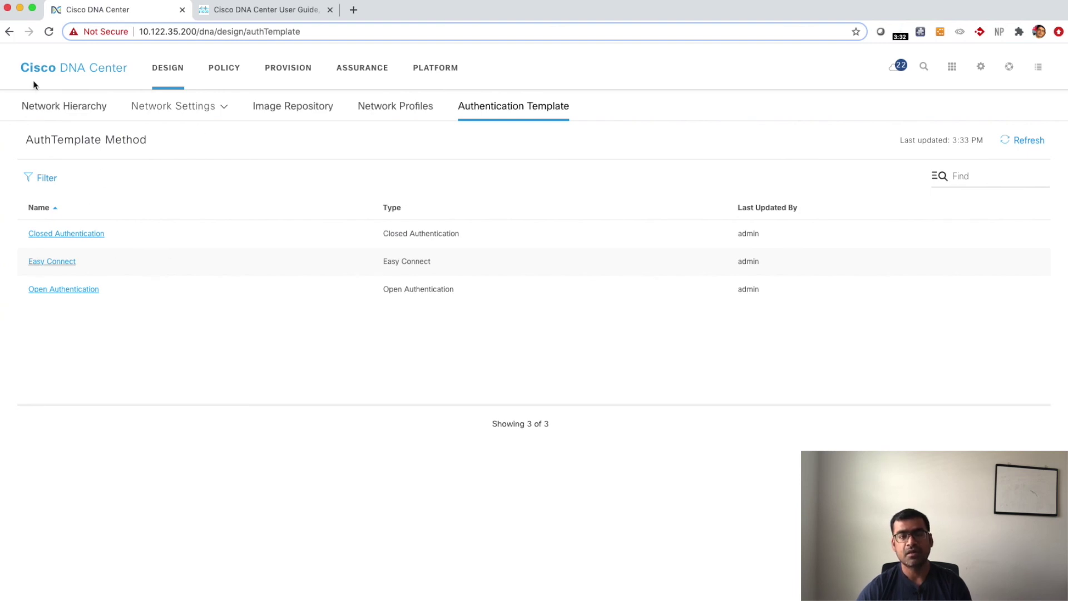
Expand USA > RTP > RTP11 in Network Hierarchy and map building RTP11 with floor RTP11-4.
click(72, 111)
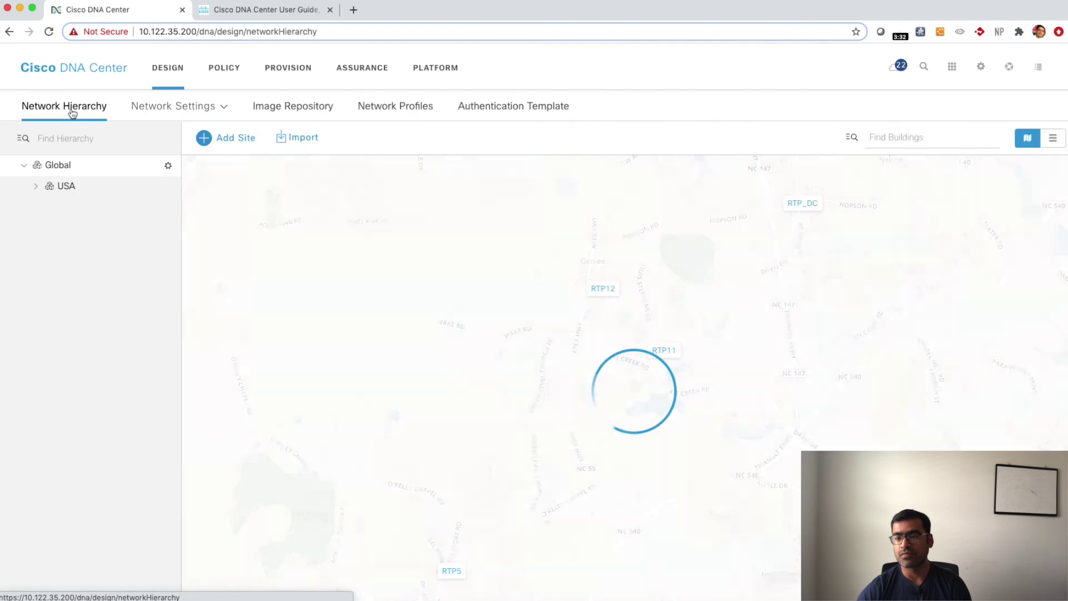
click(37, 187)
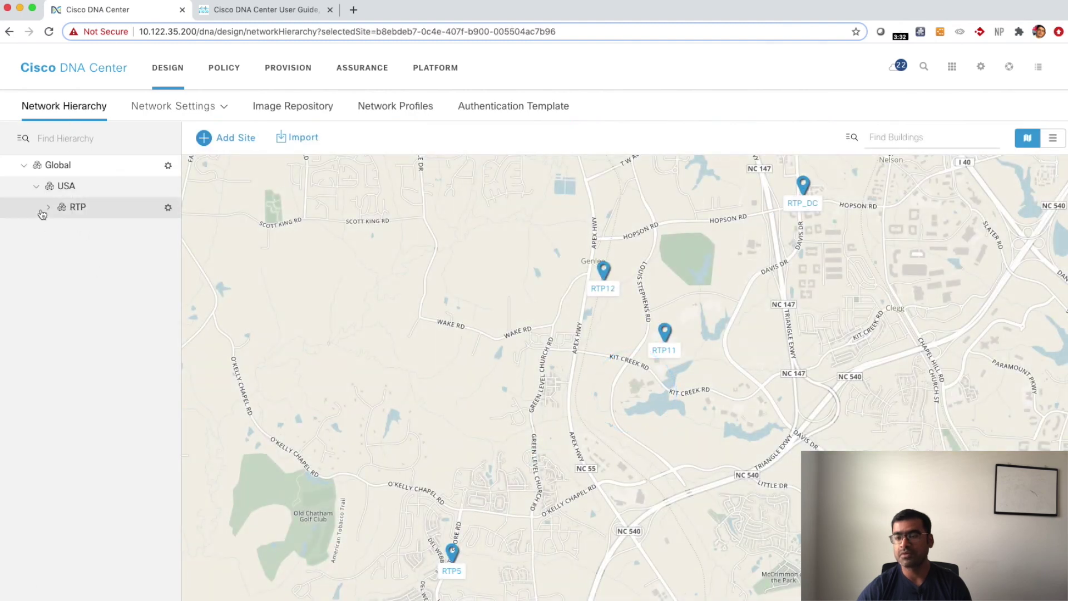
click(48, 208)
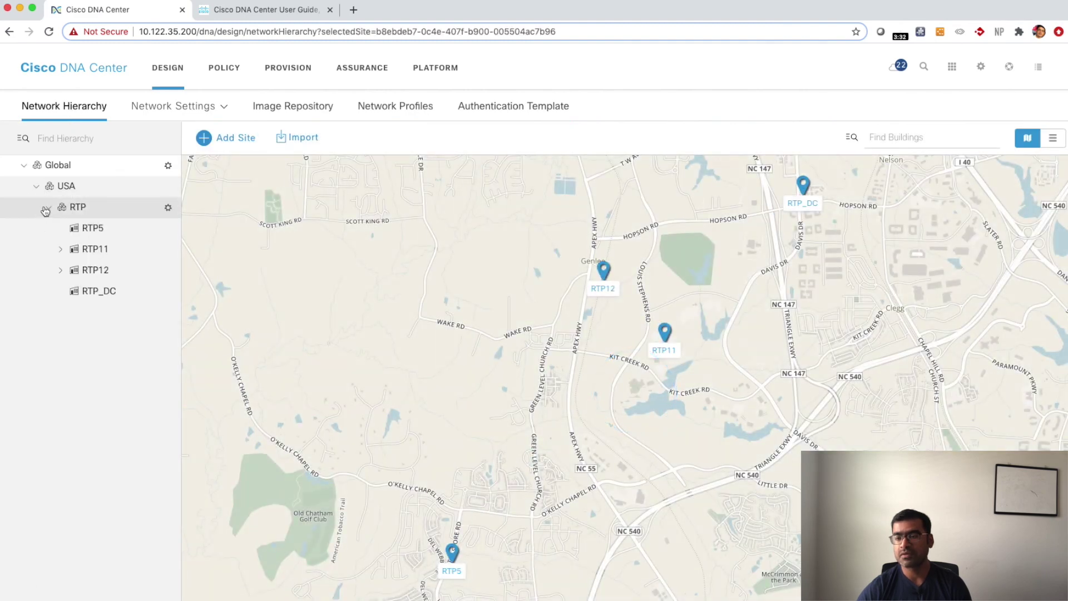
click(60, 248)
click(100, 253)
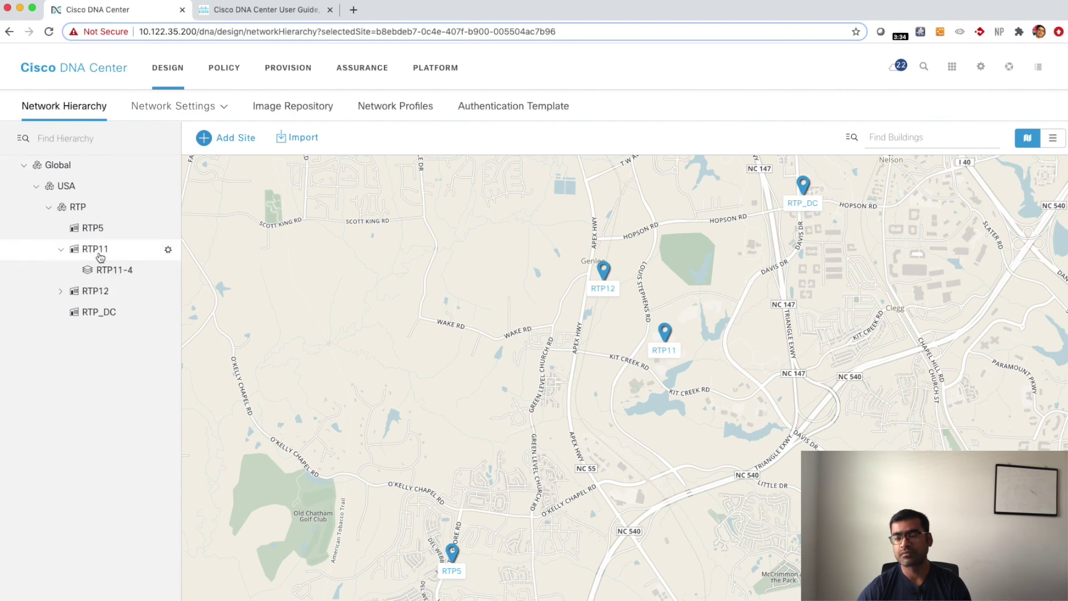
mouse_move(191, 107)
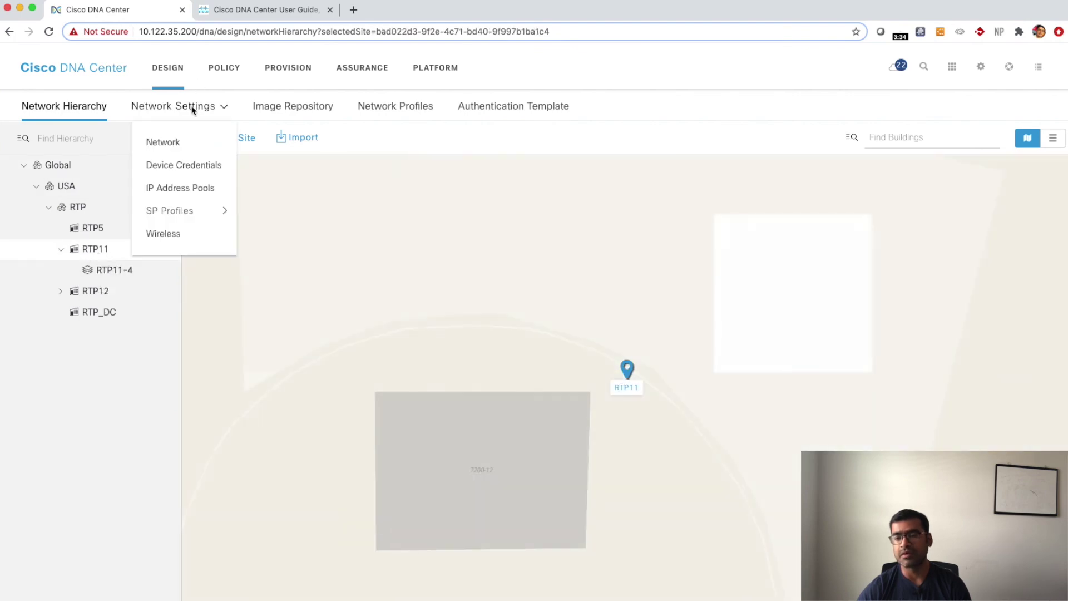